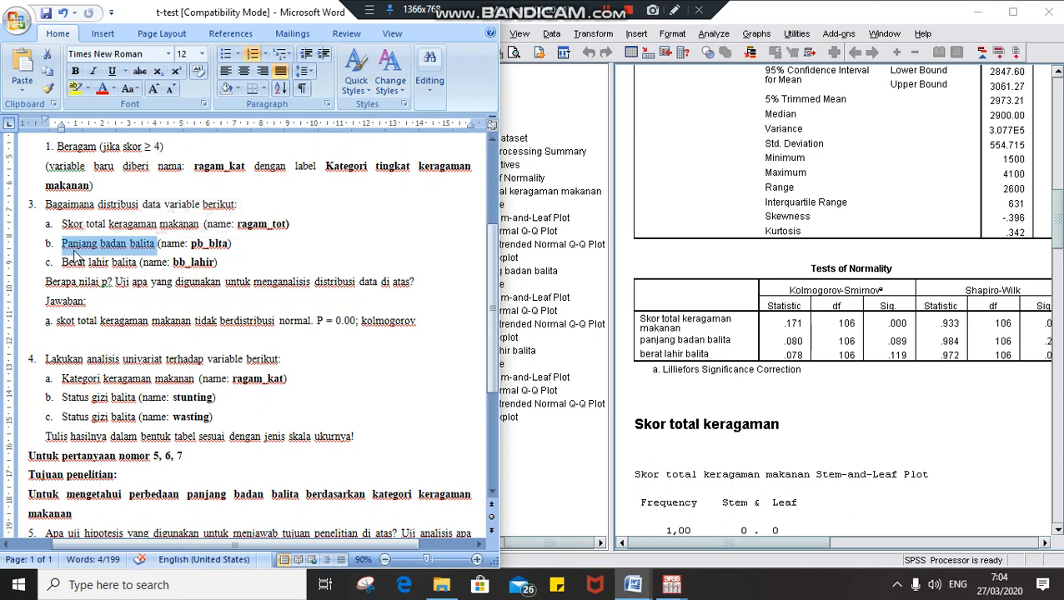
Step: Start answer b under Jawaban for question 3 with "Panjang badan balita", copied from the question's variable list
type("Panjang badan balita (name: pb_blta) Berat lahir balita (name: bb_lahir)")
key("ctrl+z")
key("ctrl+c")
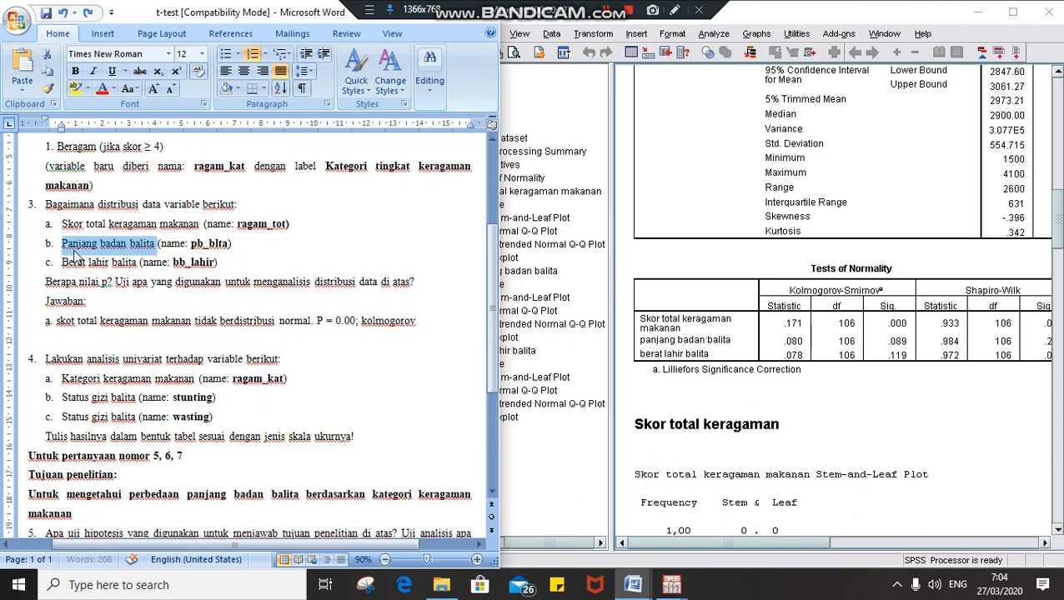
left_click(46, 339)
type("b.")
key("ctrl+v")
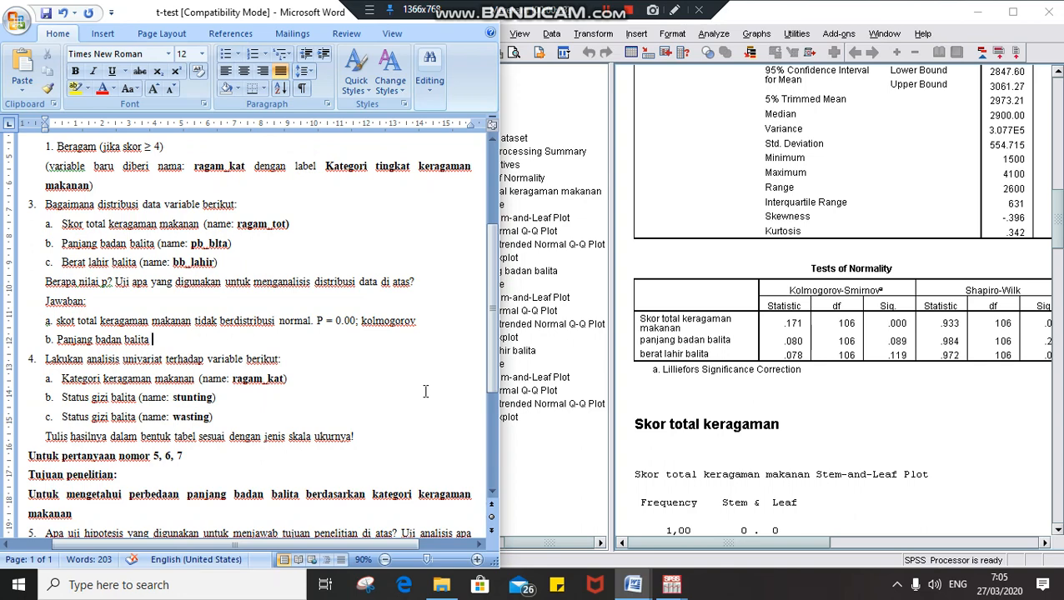
Step: Complete answer b with the text "berdistribusinormal. P= 0.089; kolmogorov"
type("berdistri")
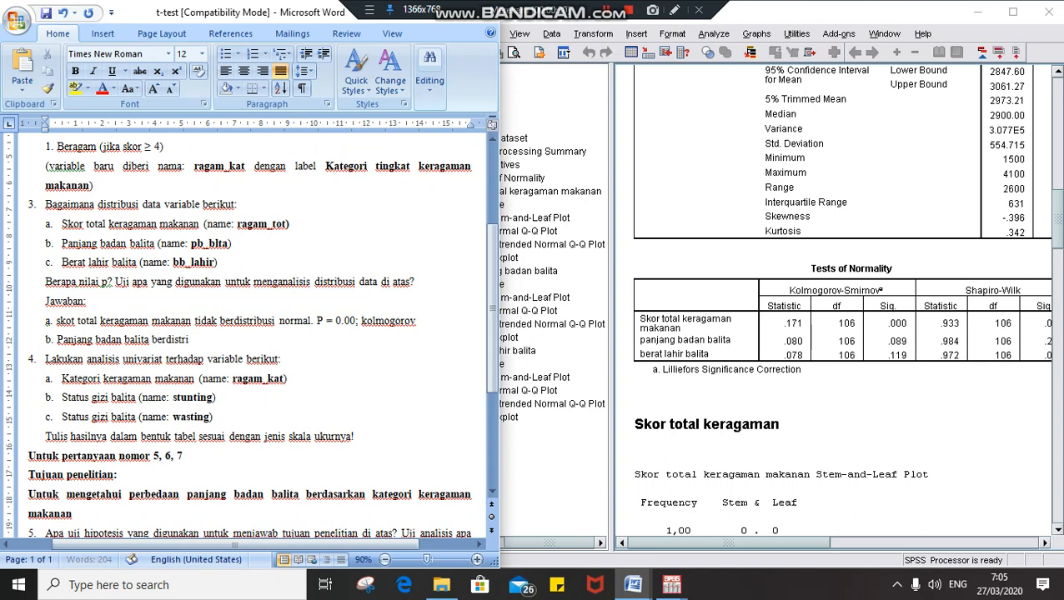
type("businormal. P")
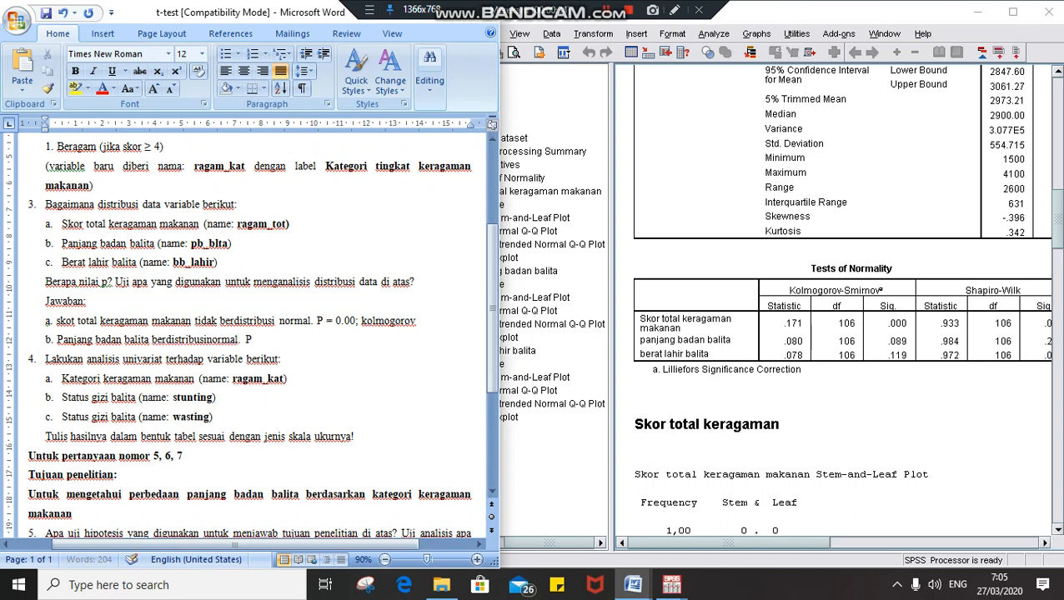
type("= ")
type("0")
type(".089")
type("; k")
type("olm")
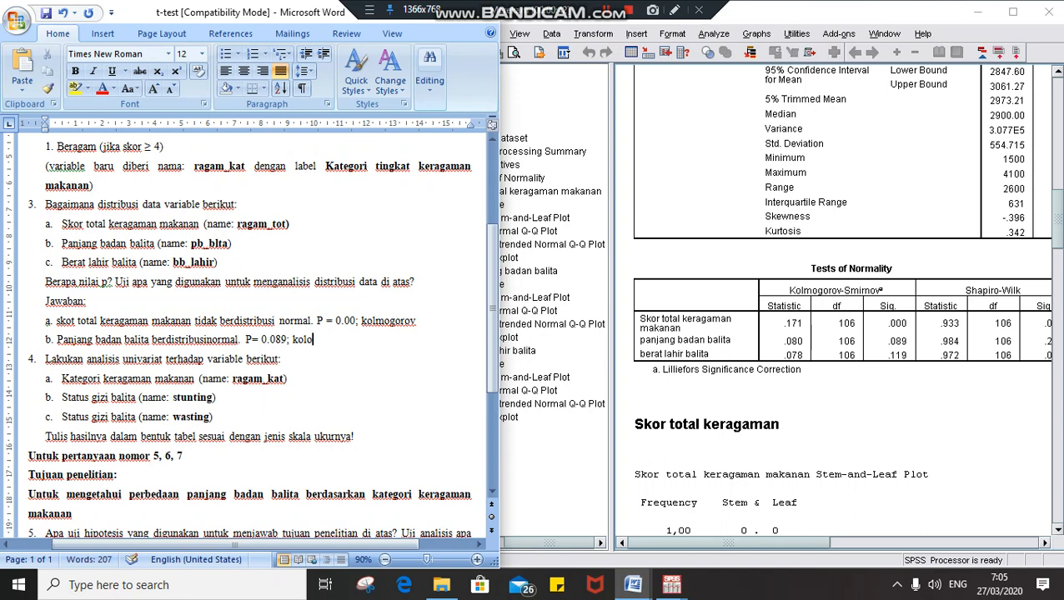
type("ogorov")
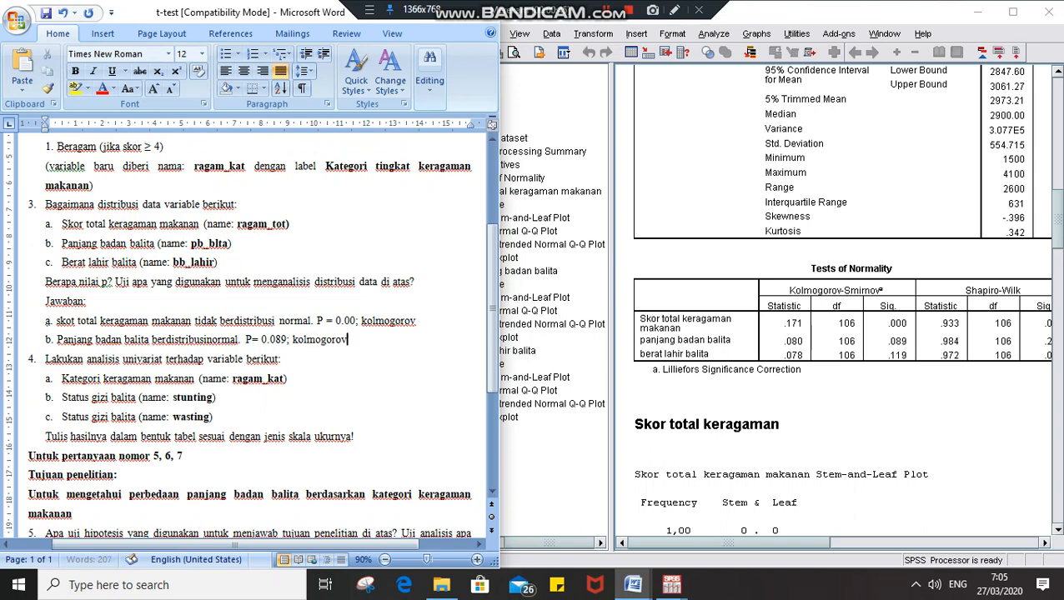
Step: Add a new line below answer b reading "c. Berat lahir balita"
key("Return")
type("c")
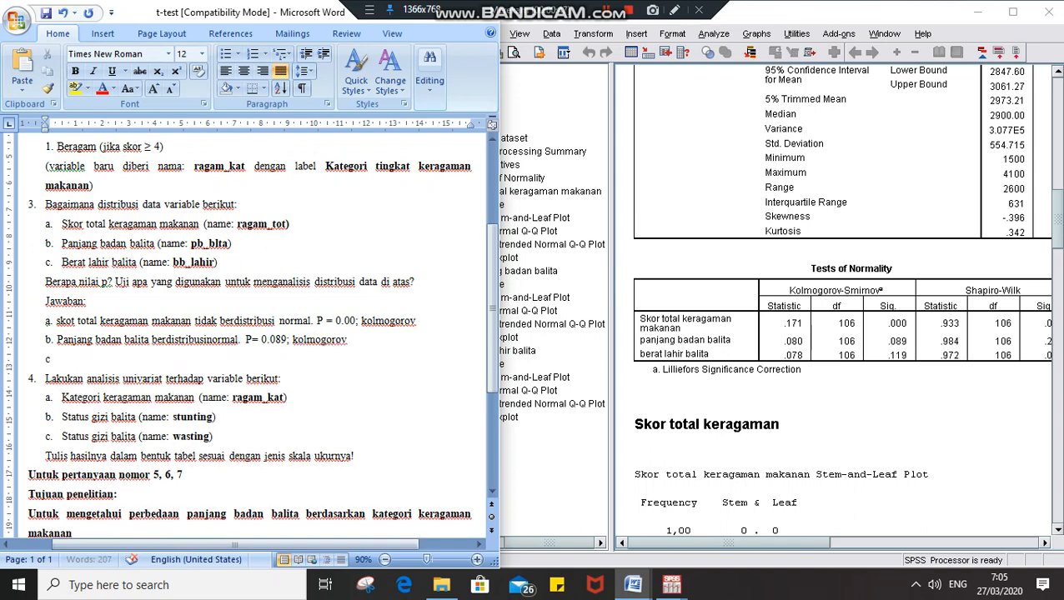
type(". Be")
type("ra")
type("t lahi")
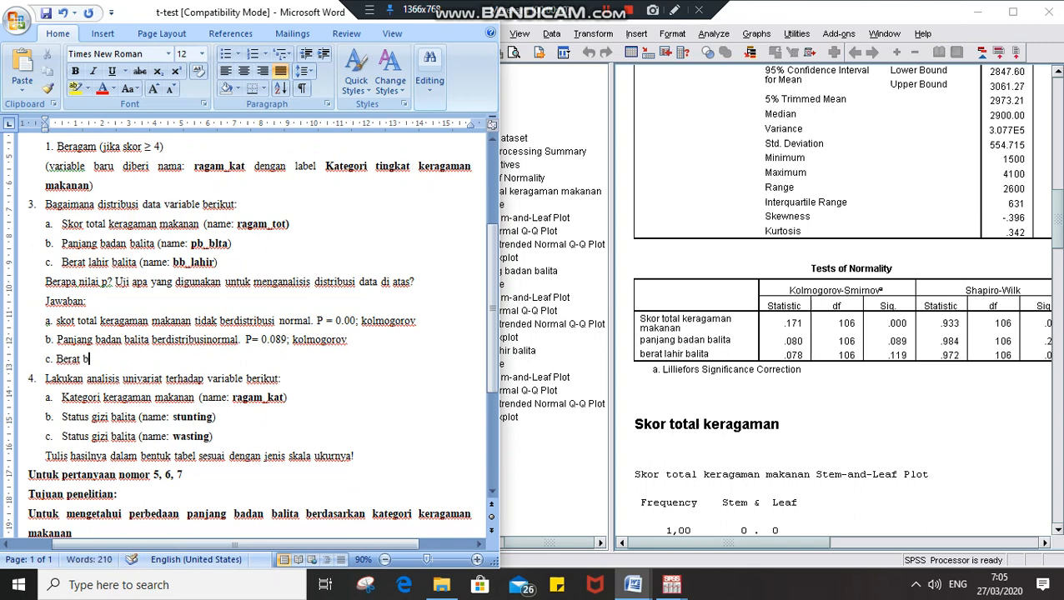
type("r balits")
key("BackSpace")
type("a")
Step: Correct the first word of answer a to "Skor"
key("Up")
key("Up")
key("Left")
key("Left")
key("Left")
key("Left")
key("Left")
key("Left")
key("Left")
key("Left")
key("Left")
key("Left")
key("Left")
key("Left")
key("Left")
key("Left")
key("Left")
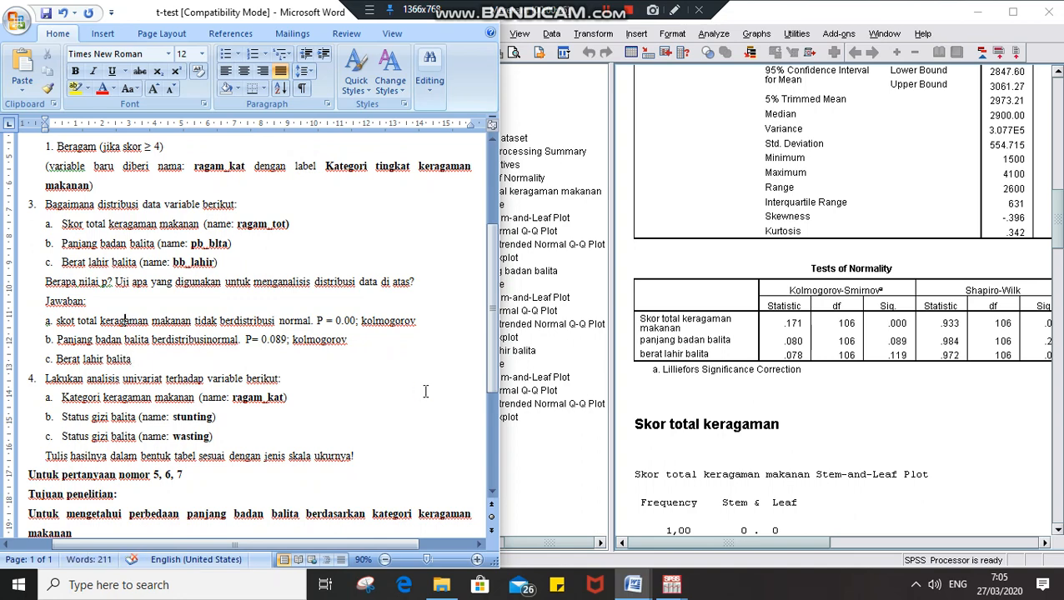
key("Left")
key("BackSpace")
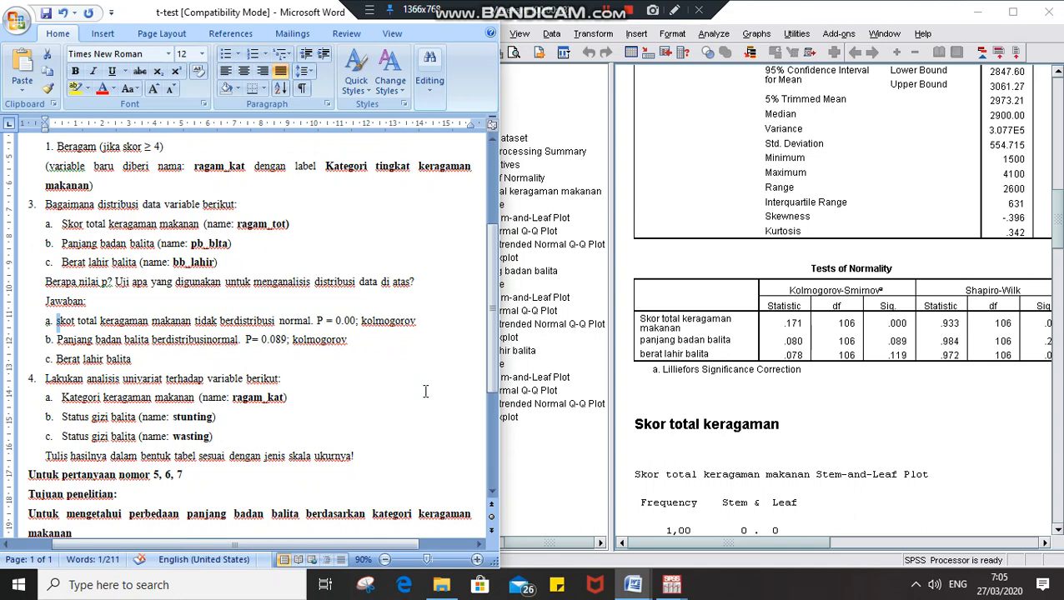
type("S")
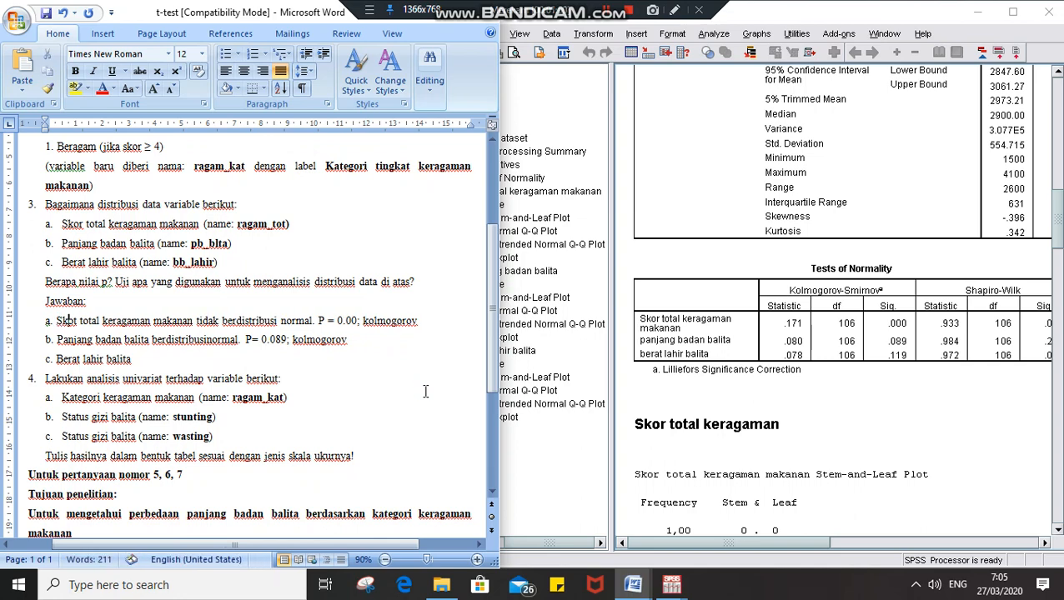
key("Right")
key("Right")
key("Right")
key("BackSpace")
type("r")
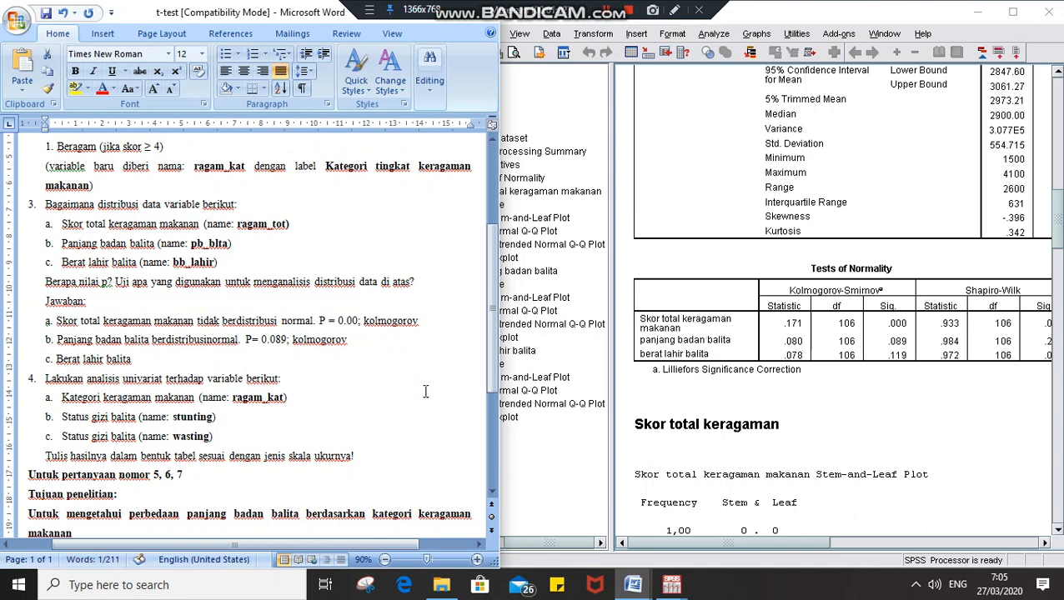
Step: Copy the text after "Panjang badan balita" in answer b and paste it at the end of answer c
key("Down")
key("Down")
key("Right")
key("Right")
key("Right")
key("Right")
key("Right")
key("Right")
key("Right")
key("Right")
key("Right")
key("Right")
key("Right")
key("Right")
key("Right")
key("Right")
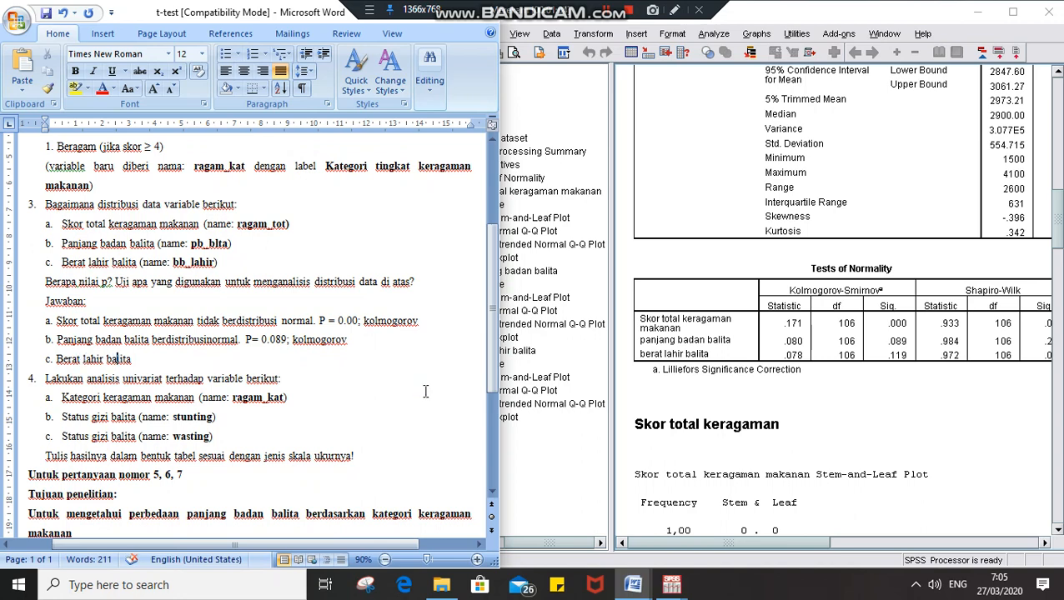
key("Up")
key("Right")
key("Right")
key("Right")
key("Right")
key("Right")
key("shift+Down")
key("shift+Left")
key("shift+Left")
key("shift+Left")
key("shift+Left")
key("shift+Left")
key("shift+Left")
key("shift+Left")
key("shift+Left")
key("shift+Left")
key("shift+Left")
key("shift+Left")
key("shift+Left")
key("shift+Left")
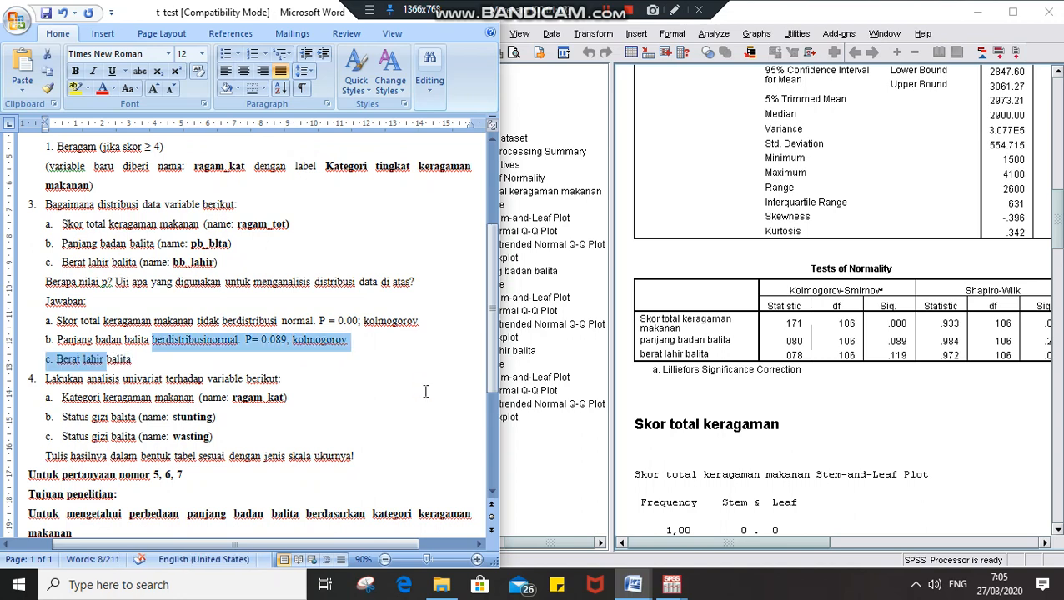
key("shift+Left")
key("shift+Left")
key("shift+Left")
key("shift+Left")
key("shift+Left")
key("shift+Left")
key("shift+Left")
key("shift+Left")
key("shift+Left")
key("shift+Left")
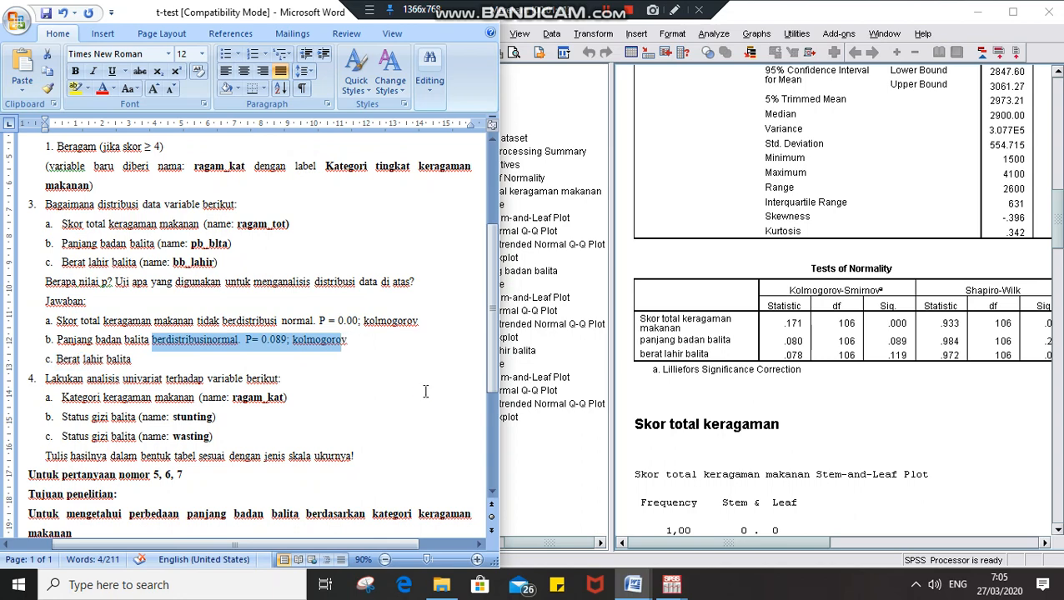
key("ctrl+c")
key("Down")
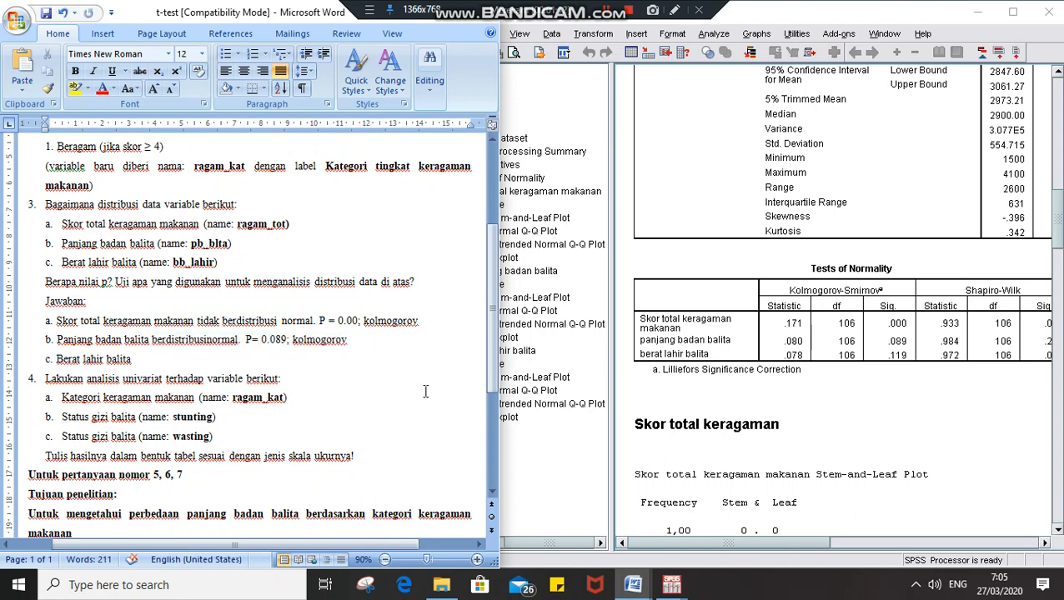
key("ctrl+v")
Step: Insert the missing space between "berdistribusi" and "normal" in answers c and b
key("Up")
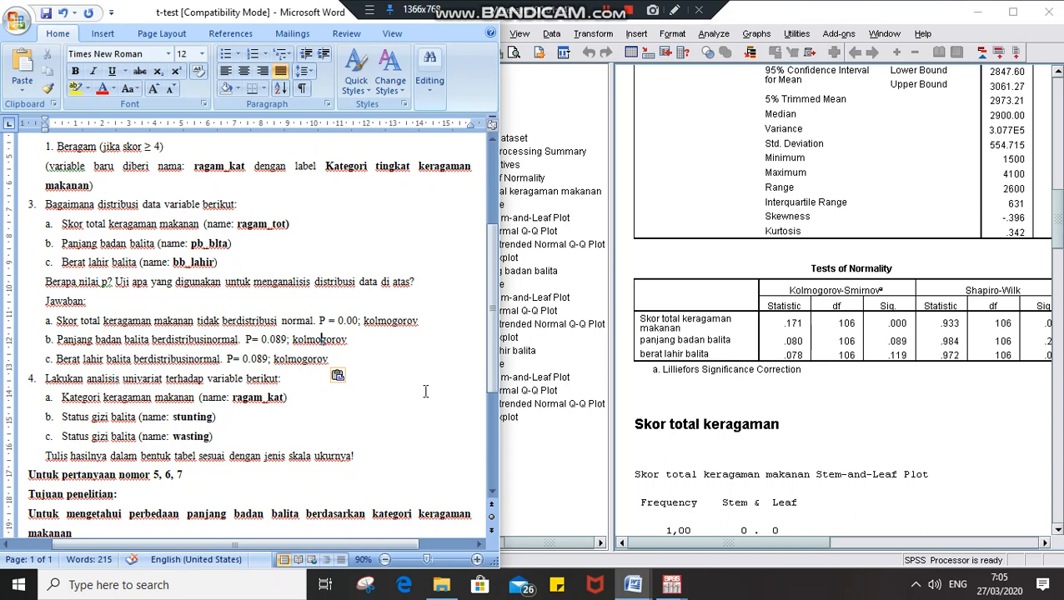
key("Left")
key("Left")
key("Left")
key("Left")
key("Left")
key("Left")
key("Left")
key("Left")
key("Left")
key("Left")
key("Left")
key("Left")
key("Left")
key("Left")
key("Left")
key("Left")
key("Left")
key("Down")
key("Right")
key("Right")
key("Up")
key("Right")
key("Right")
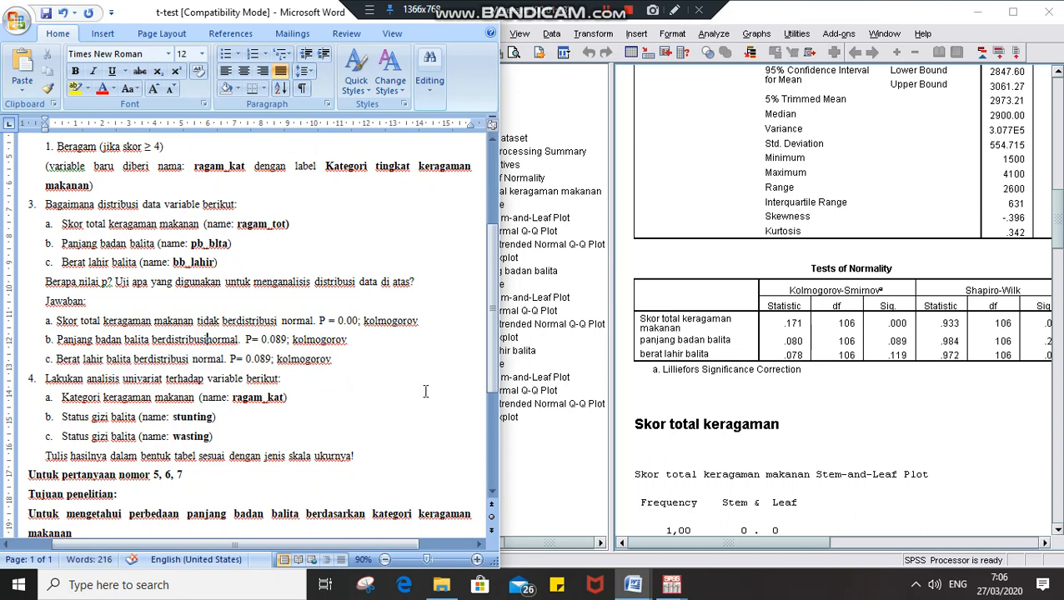
Step: Change the P value in answer c to 0.119
key("Down")
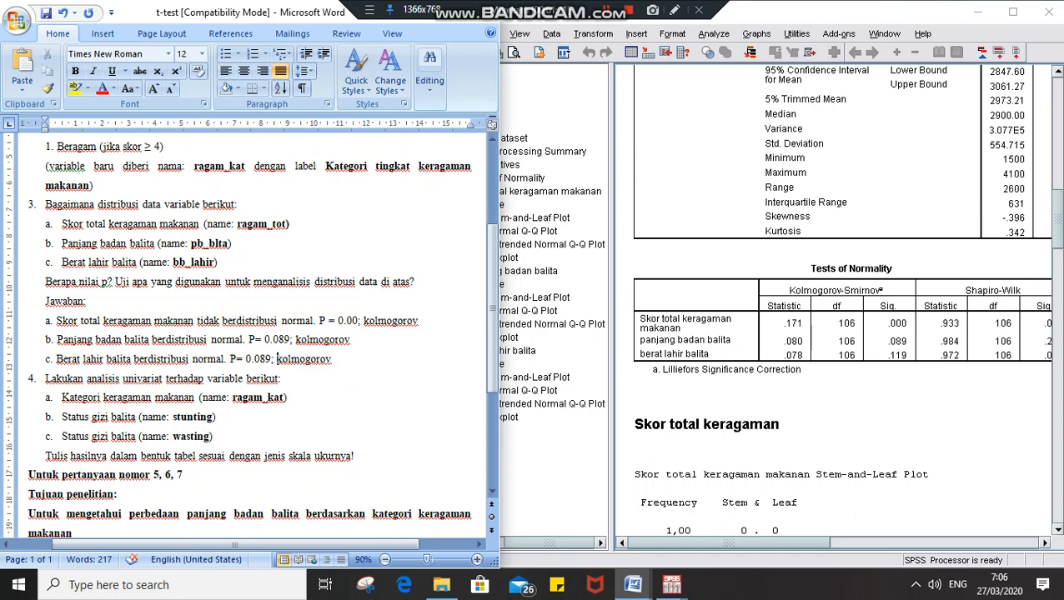
left_click_drag(272, 359, 255, 359)
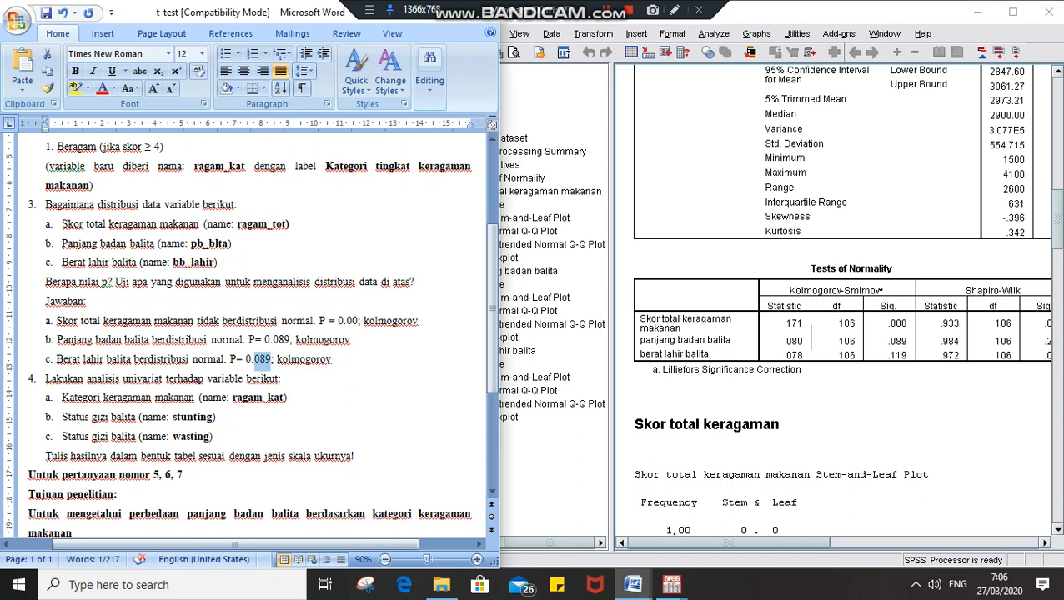
type("119")
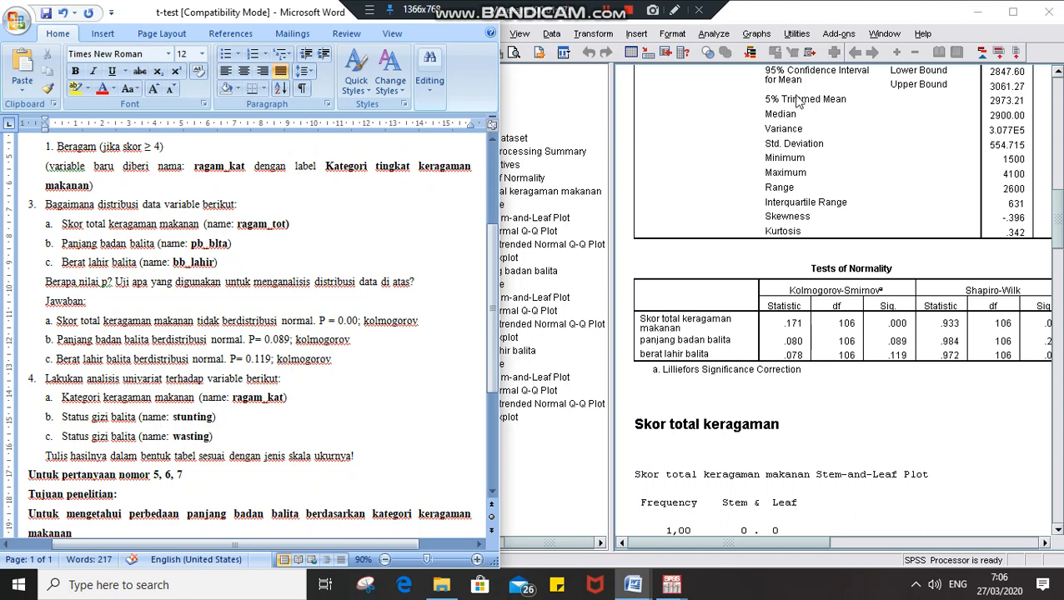
Step: Minimize the SPSS output viewer to return to the Variable View of the SPSS data editor
left_click(982, 19)
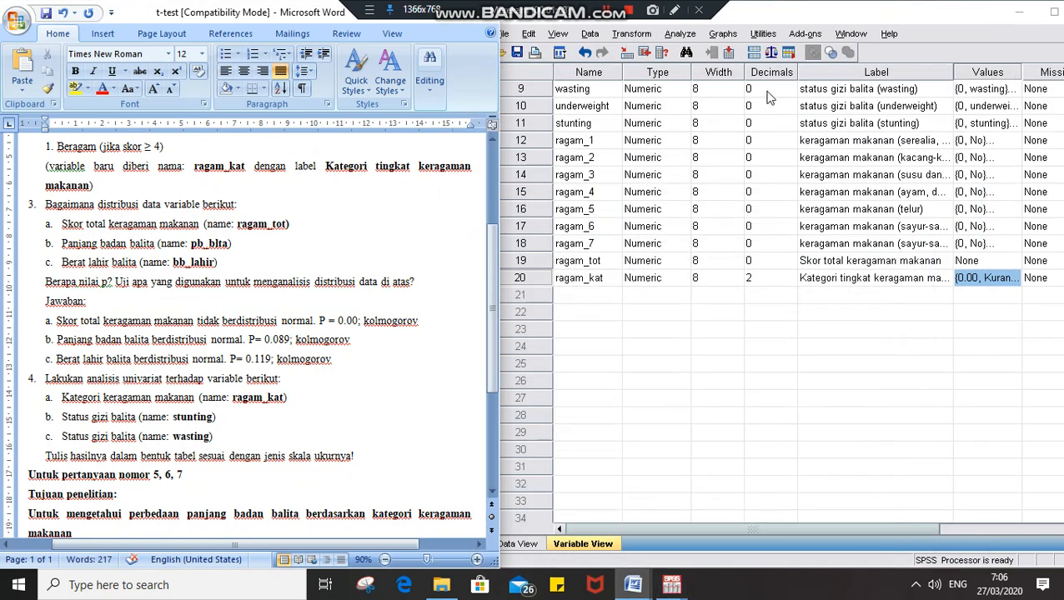
left_click(630, 35)
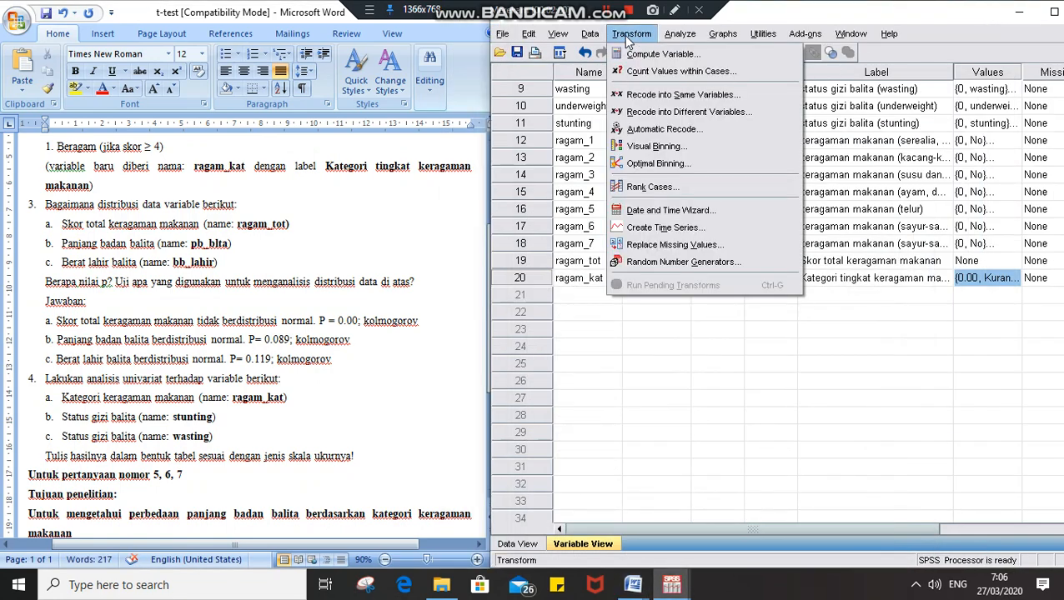
mouse_move(679, 35)
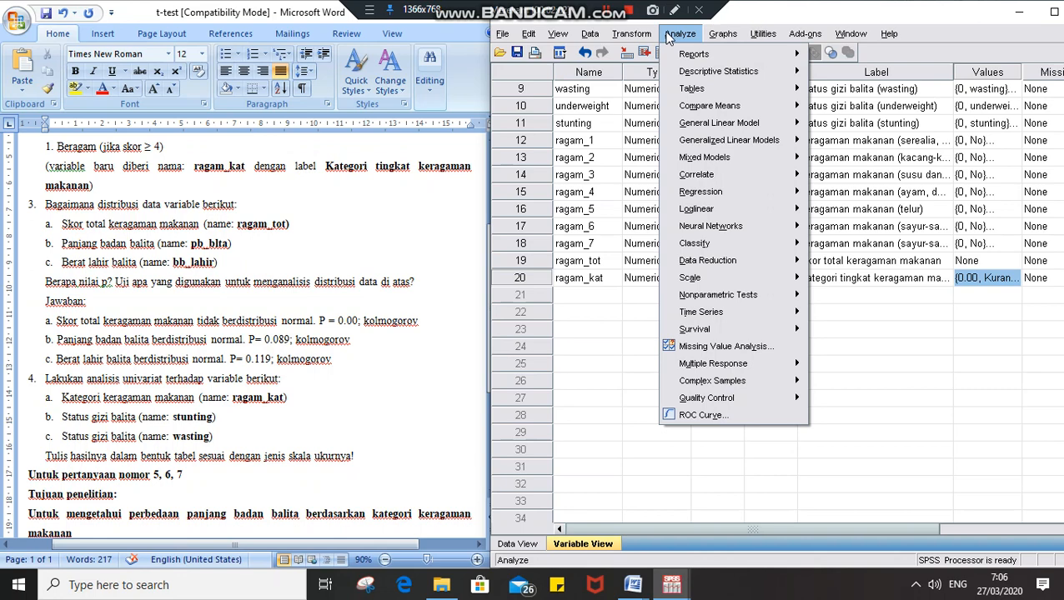
mouse_move(697, 73)
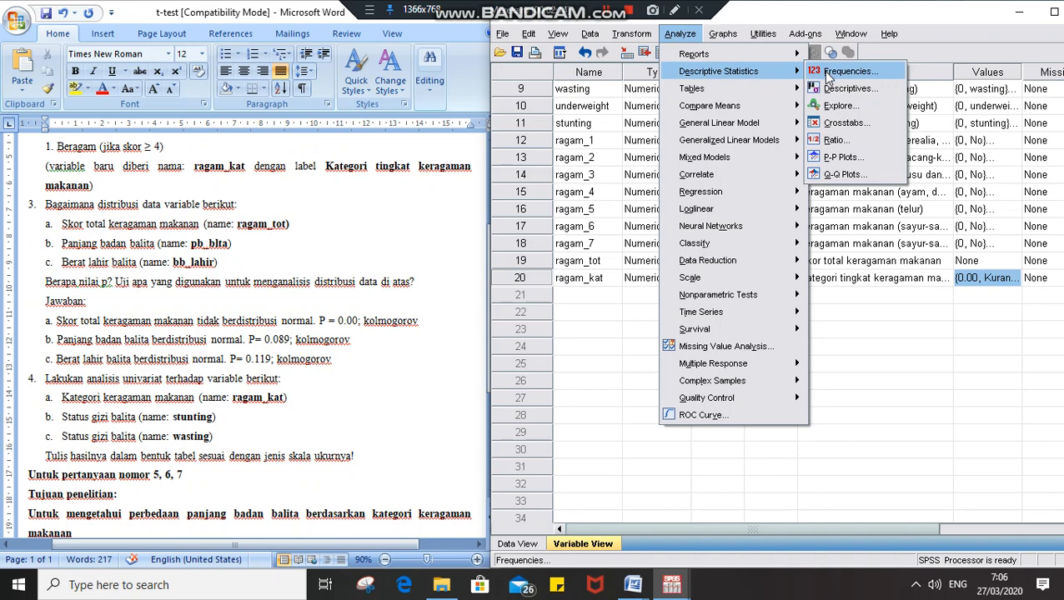
Step: Set the measurement level of the stunting variable to Ordinal
left_click(622, 227)
key("Up")
key("Up")
key("Up")
key("Up")
key("Up")
key("Up")
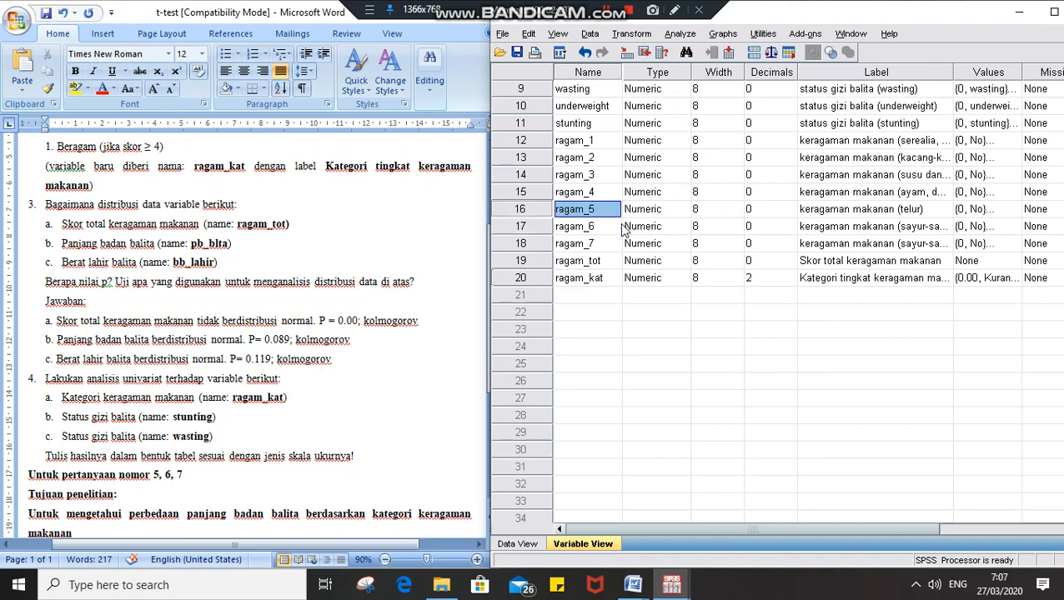
key("Right")
key("Right")
key("Right")
key("Right")
key("Right")
key("Right")
key("Right")
key("Right")
key("Right")
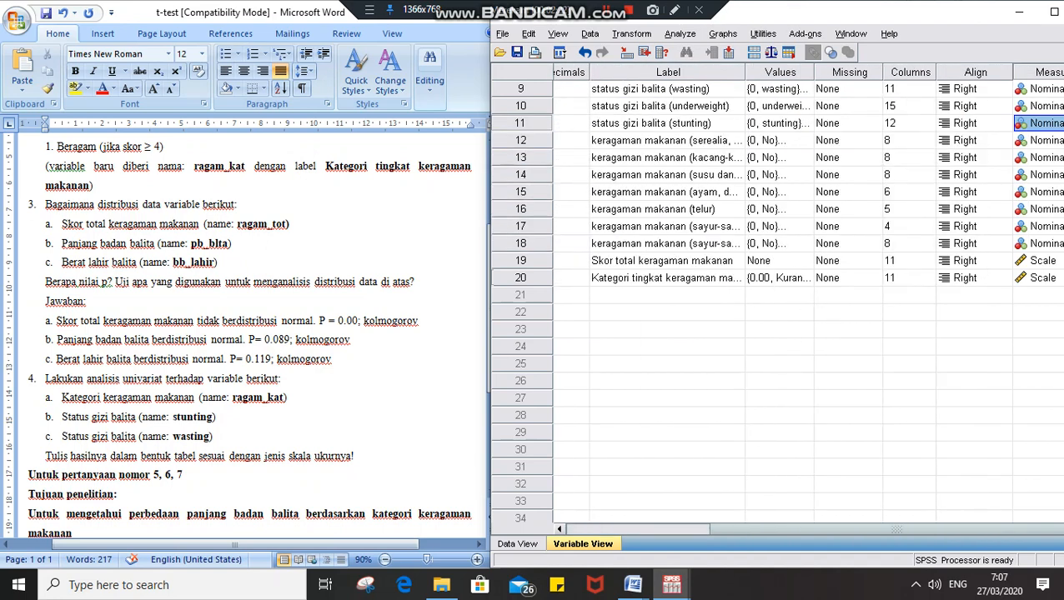
left_click(1055, 125)
left_click(1056, 124)
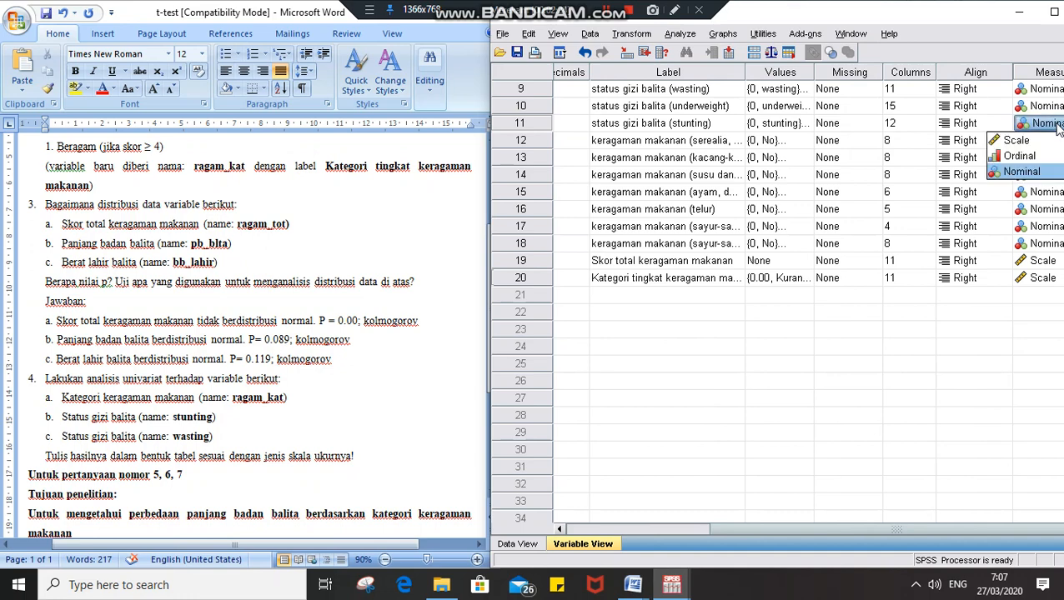
left_click(1020, 158)
Step: Look back through the attributes of the stunting and wasting variables as far as the Type attribute
key("Left")
key("Left")
key("Left")
key("Left")
key("Left")
key("Left")
key("Left")
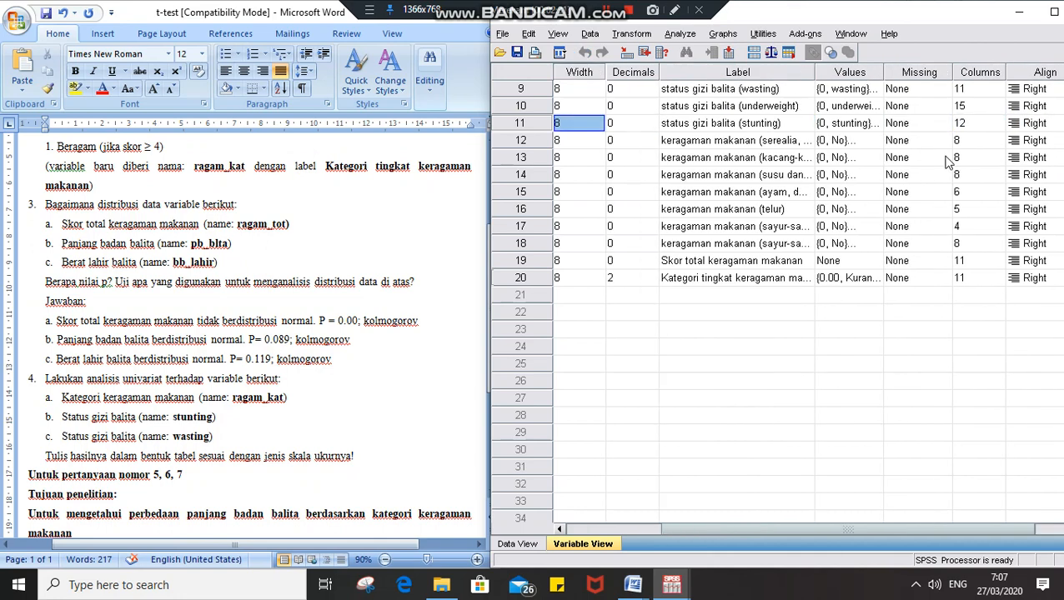
key("Up")
key("Up")
key("Left")
key("Left")
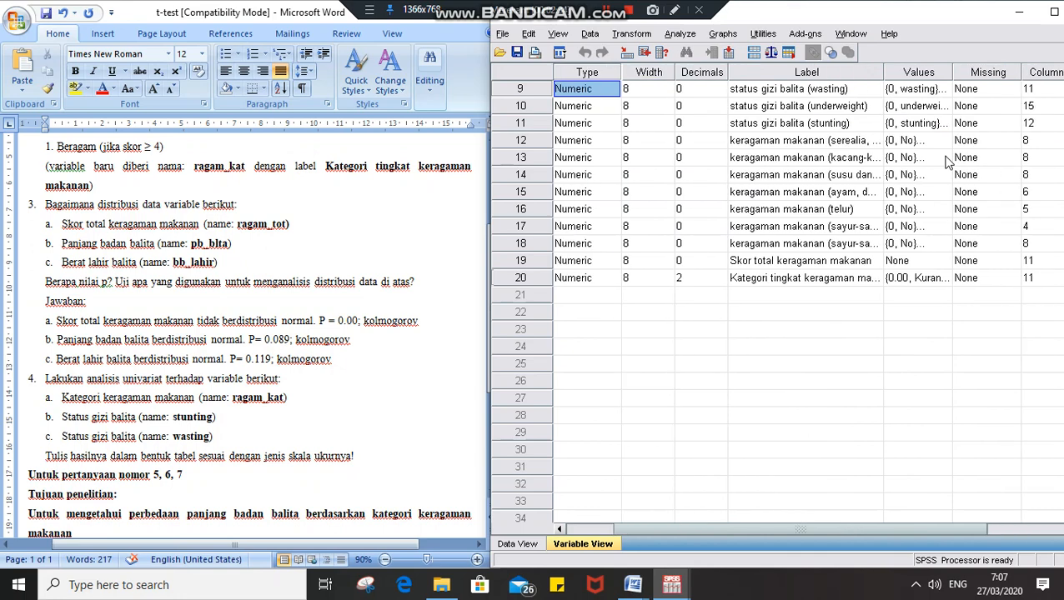
Step: Set the measurement level of the wasting variable to Ordinal
key("Right")
key("Right")
key("Right")
key("Right")
key("Right")
key("Right")
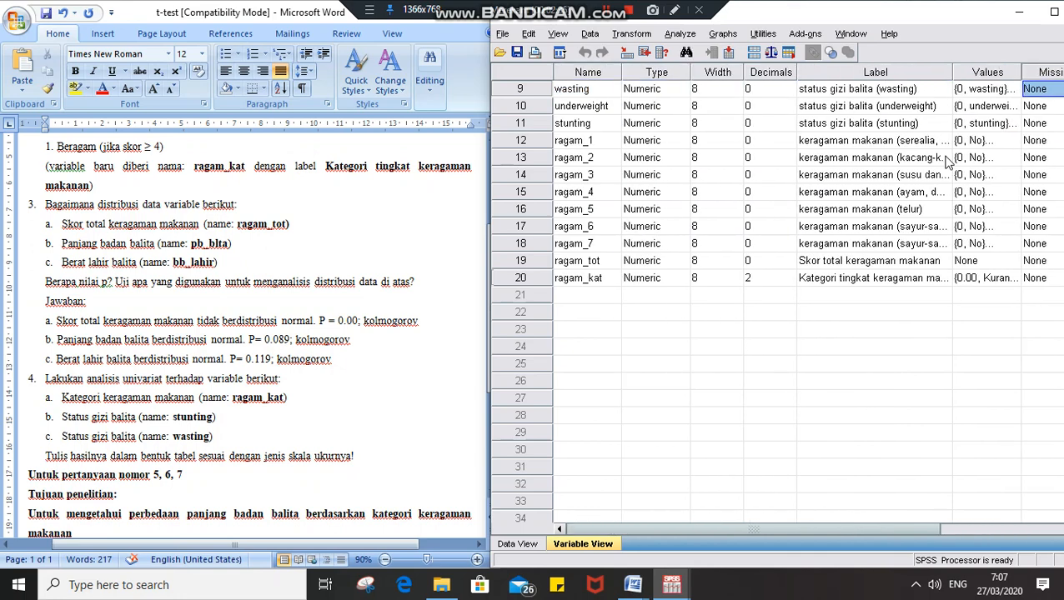
key("Right")
key("Right")
key("Right")
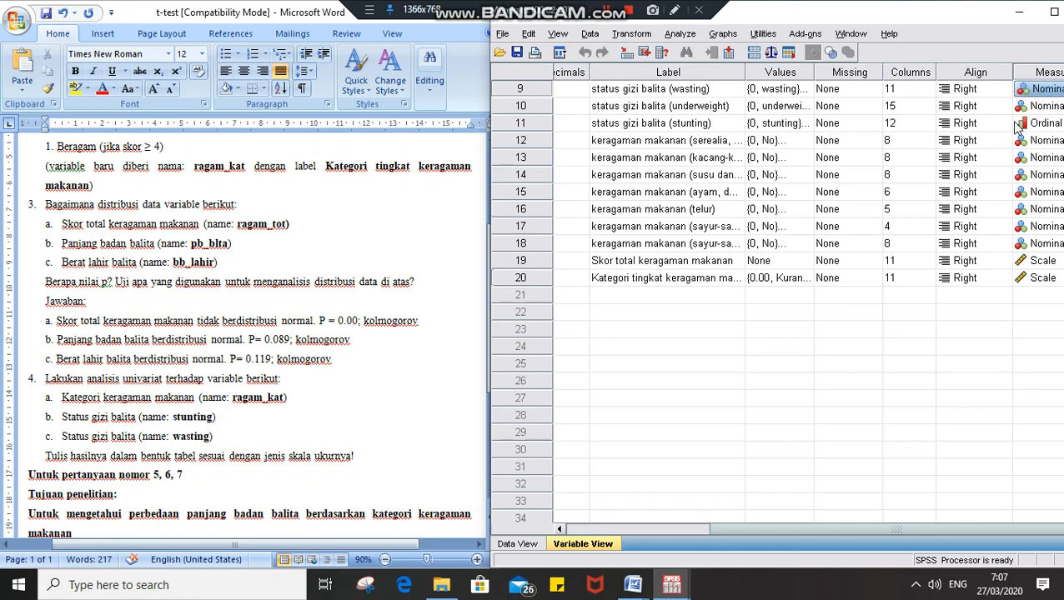
left_click(1055, 89)
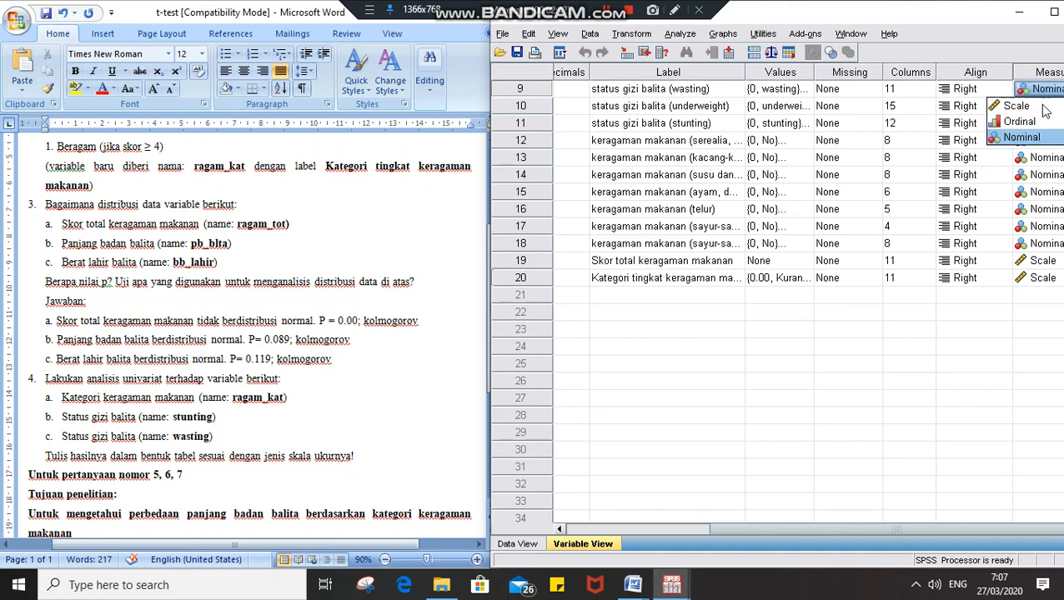
left_click(1029, 123)
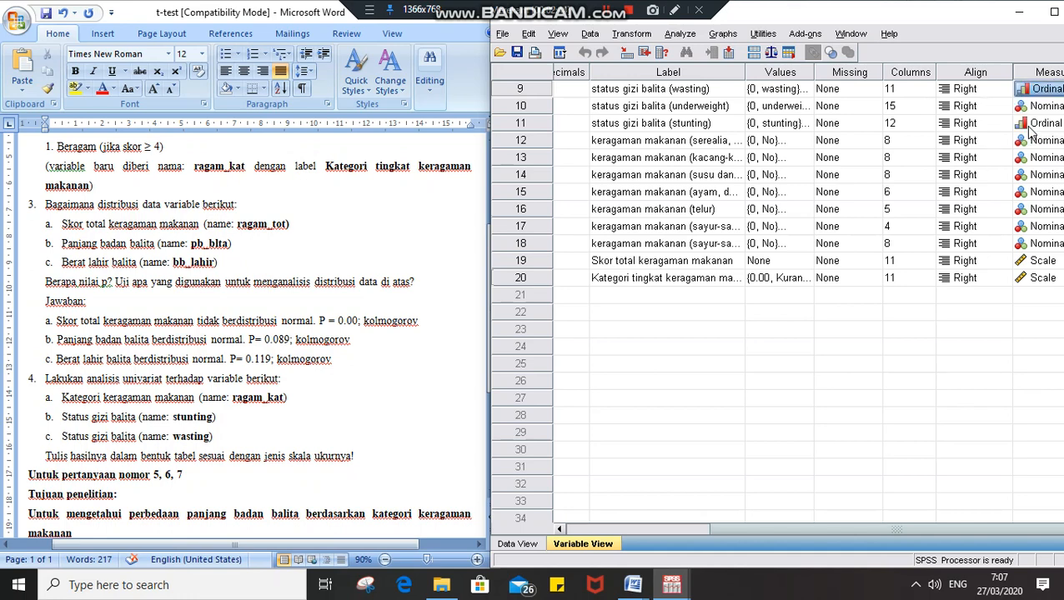
Step: Set the measurement level of the underweight variable to Ordinal
left_click(1051, 107)
left_click(1052, 108)
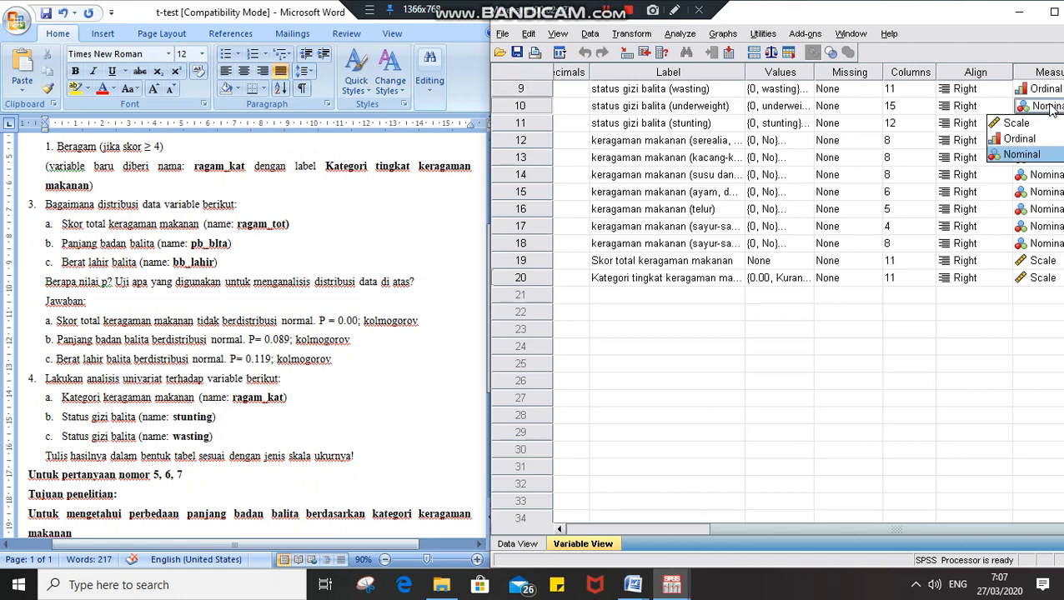
left_click(1026, 139)
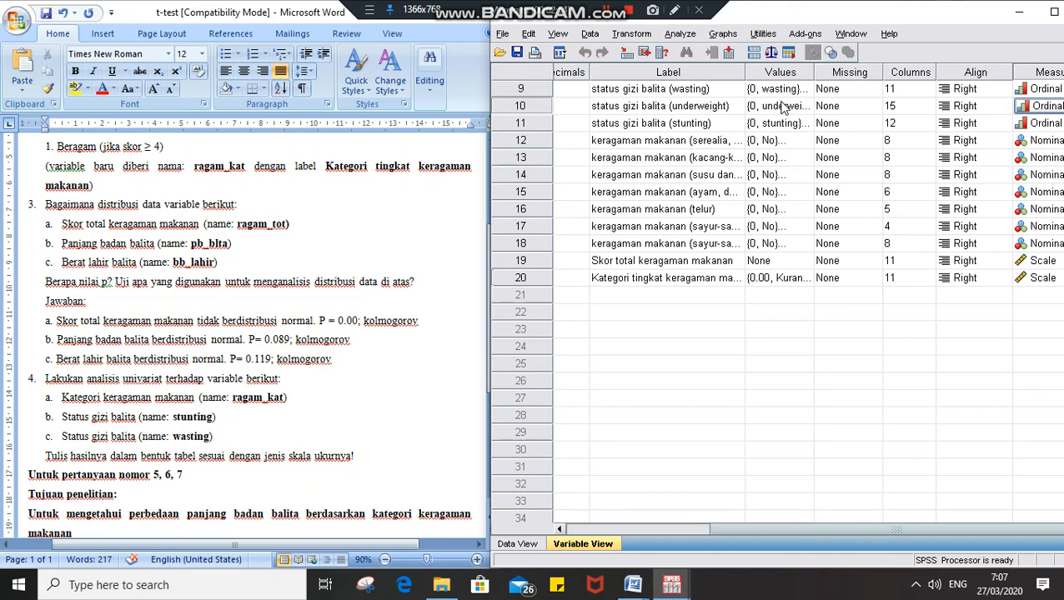
Step: Set up a Frequencies analysis with the wasting and stunting status variables and Kategori tingkat keragaman makanan
left_click(691, 38)
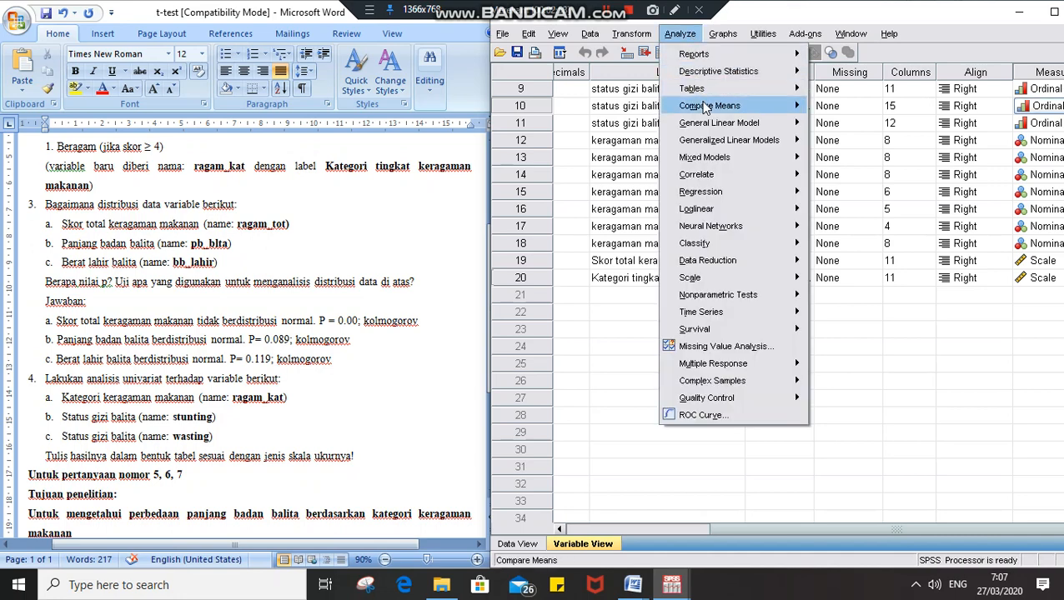
mouse_move(707, 107)
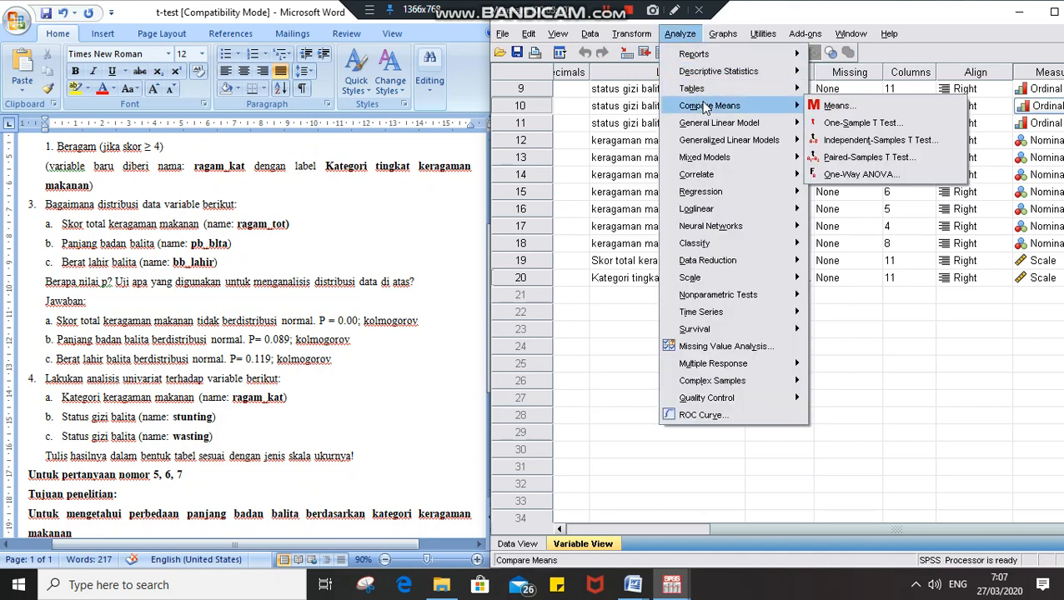
mouse_move(734, 71)
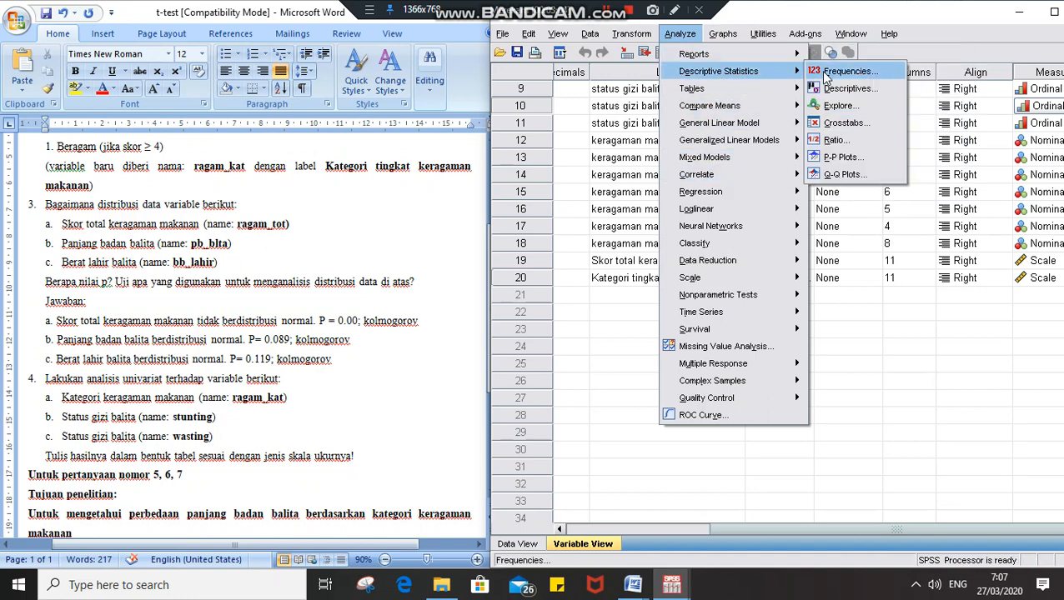
left_click(827, 74)
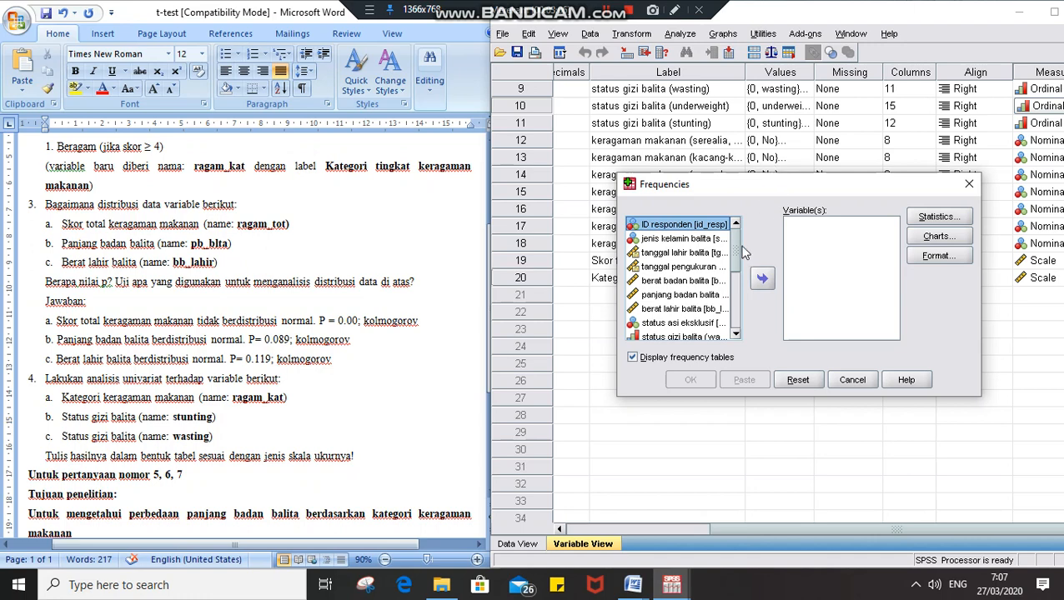
left_click_drag(734, 247, 731, 274)
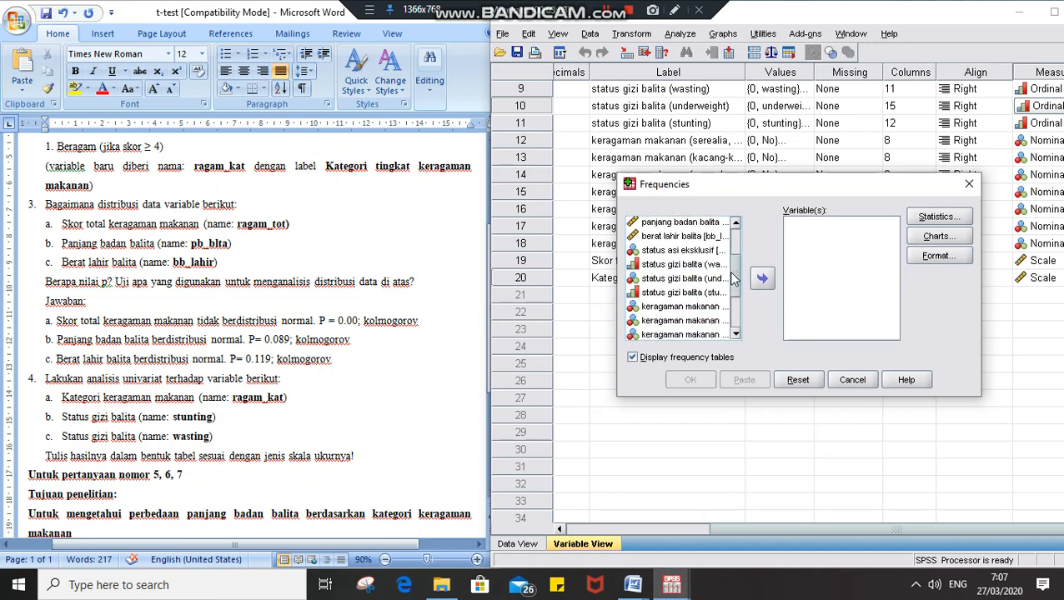
left_click(702, 267)
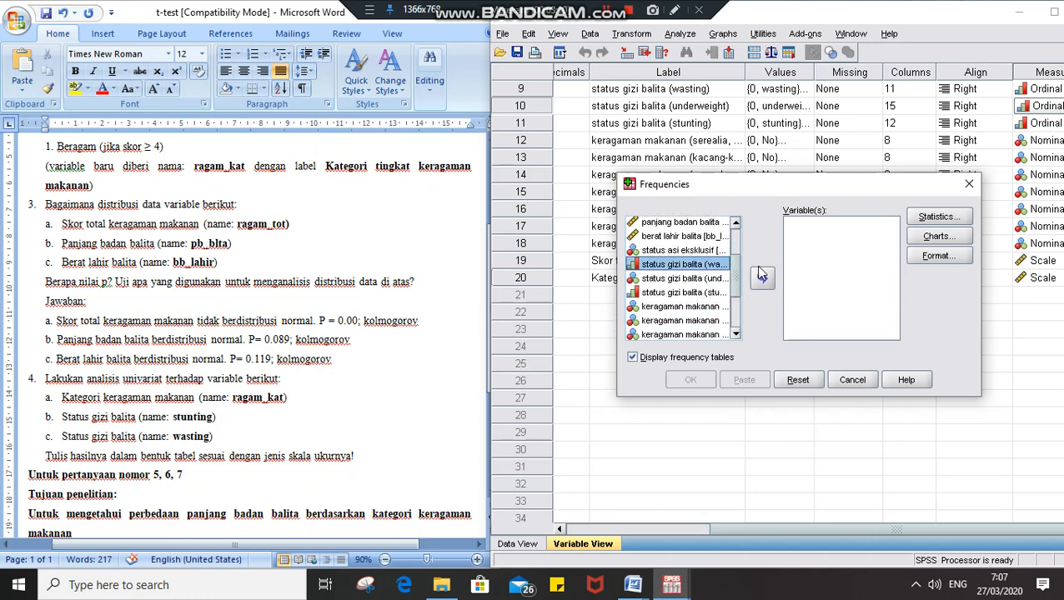
left_click(762, 278)
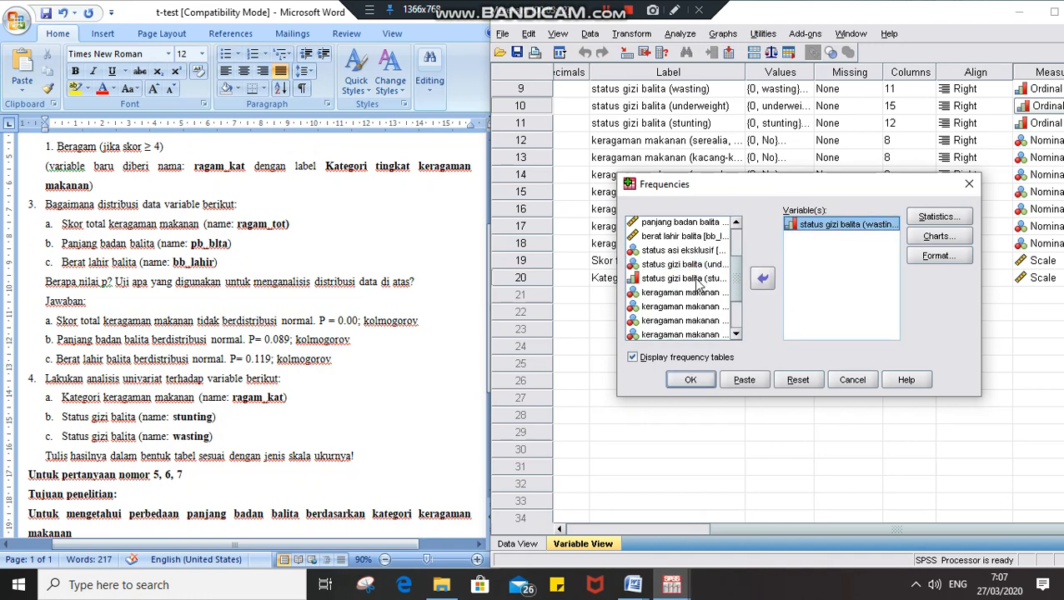
left_click(699, 282)
left_click(762, 277)
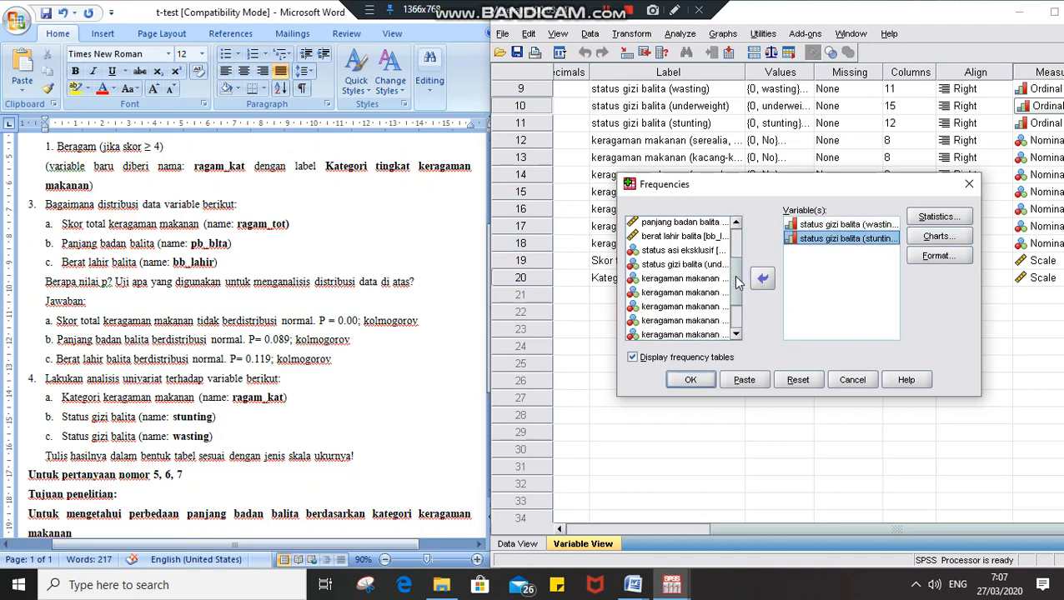
left_click_drag(737, 281, 737, 315)
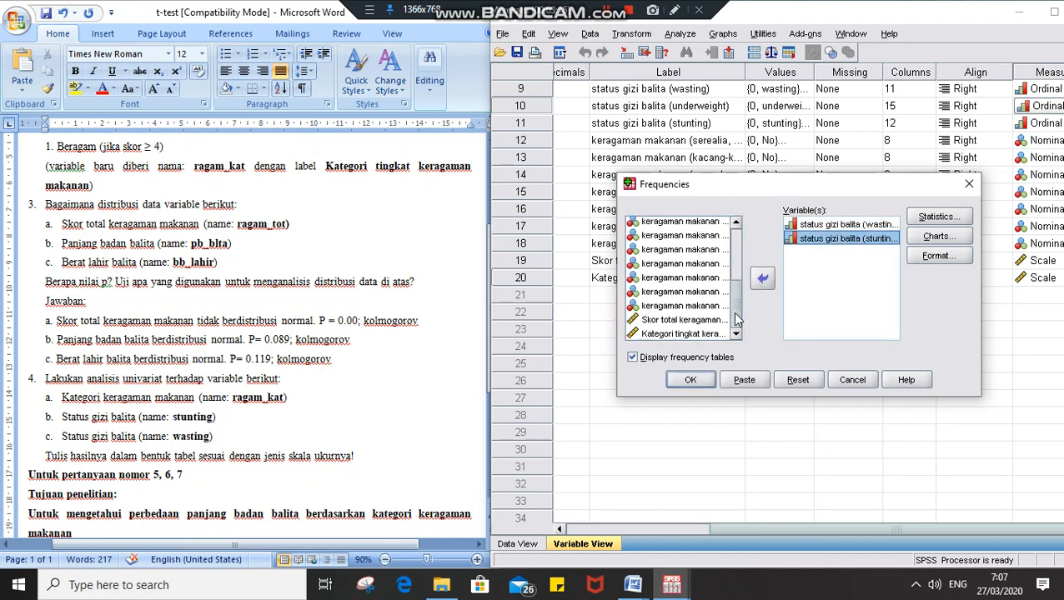
left_click(671, 335)
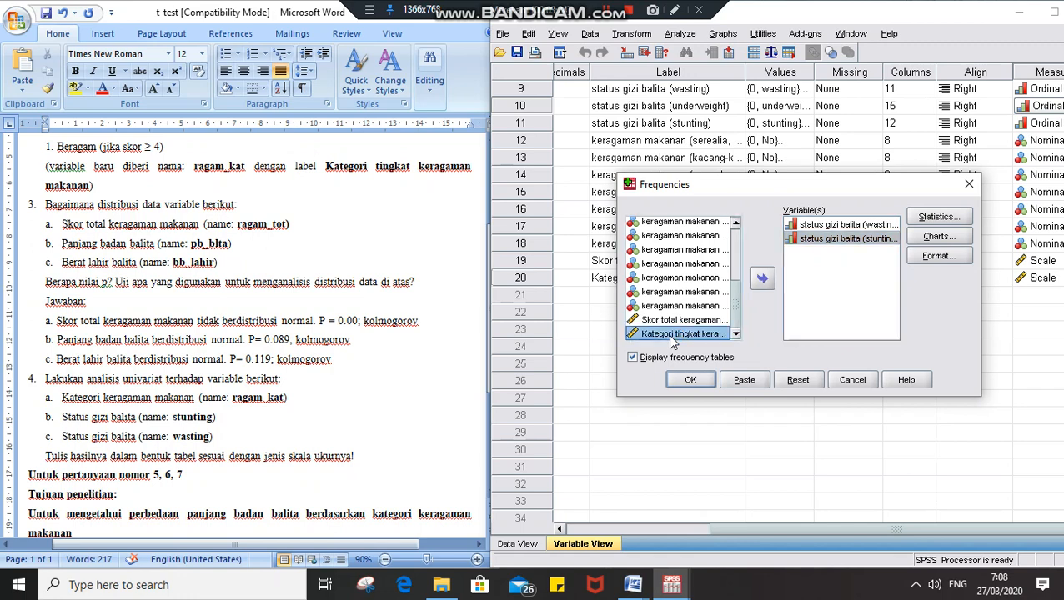
left_click(762, 281)
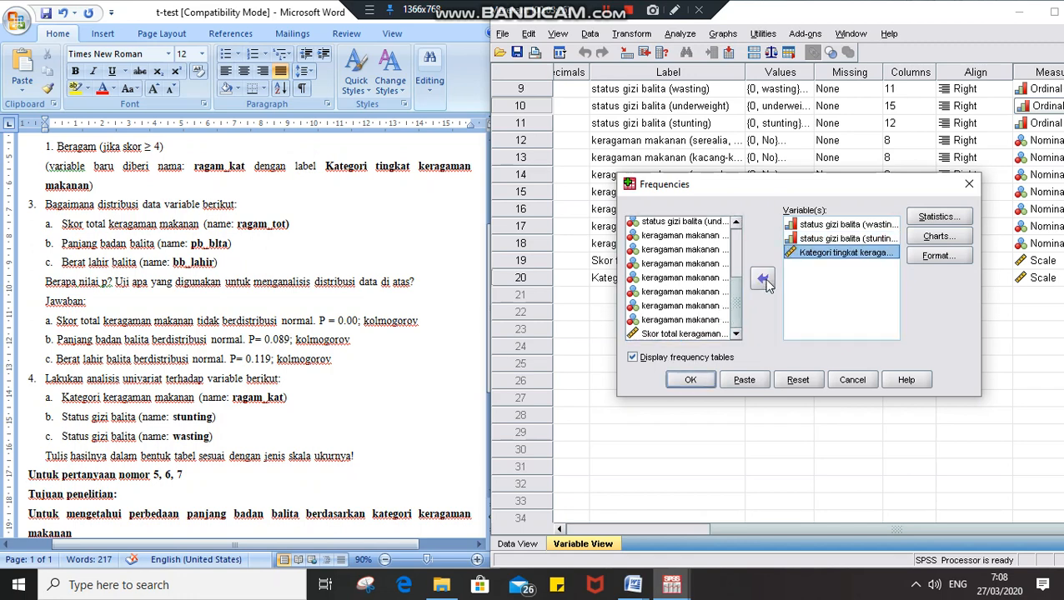
Step: Look through the statistics, chart and format options of the Frequencies analysis, keeping the default settings
left_click(937, 217)
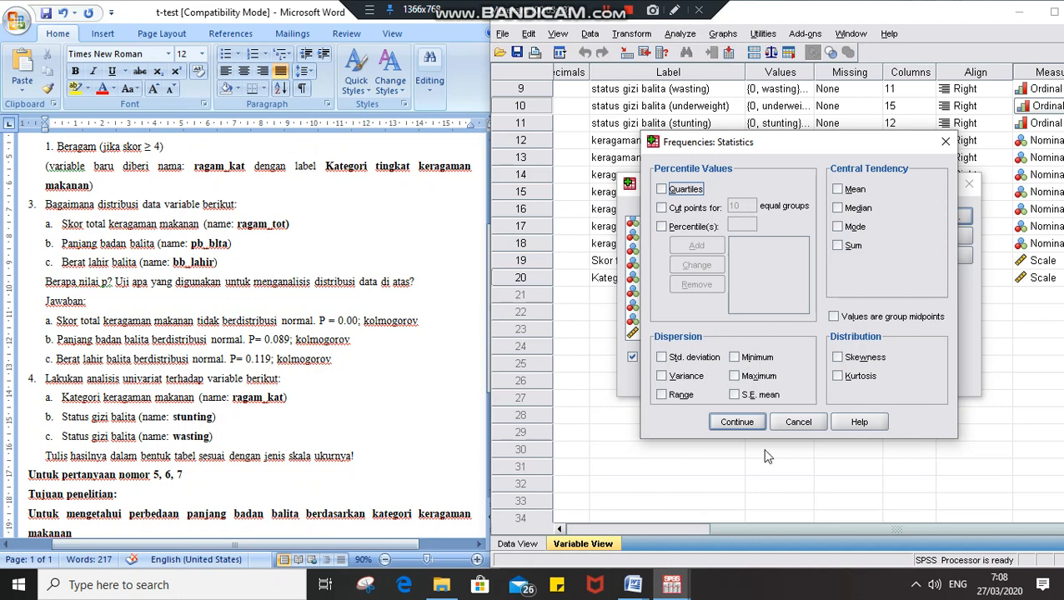
left_click(800, 422)
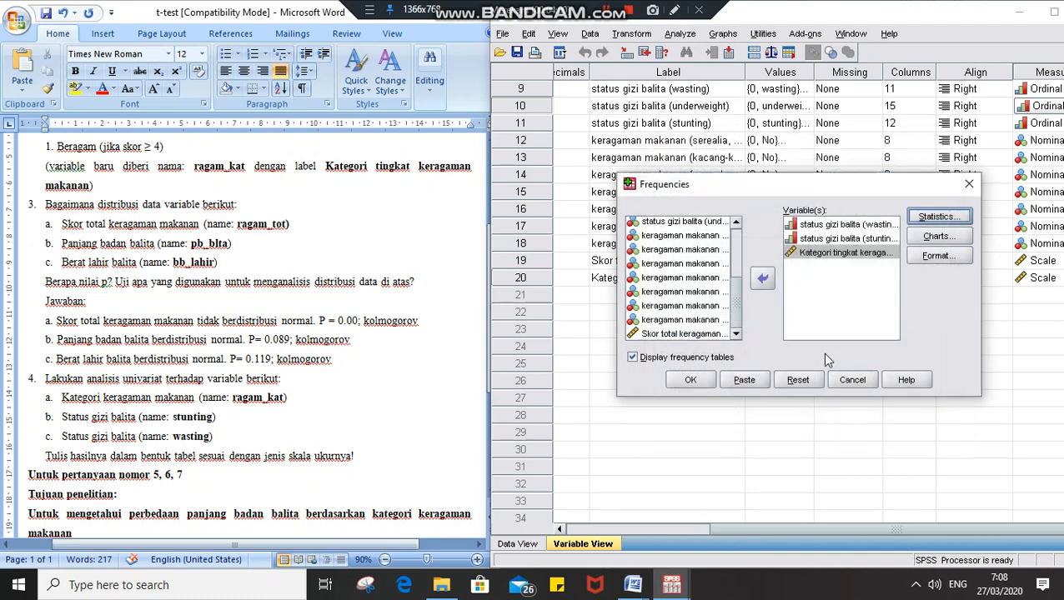
left_click(937, 237)
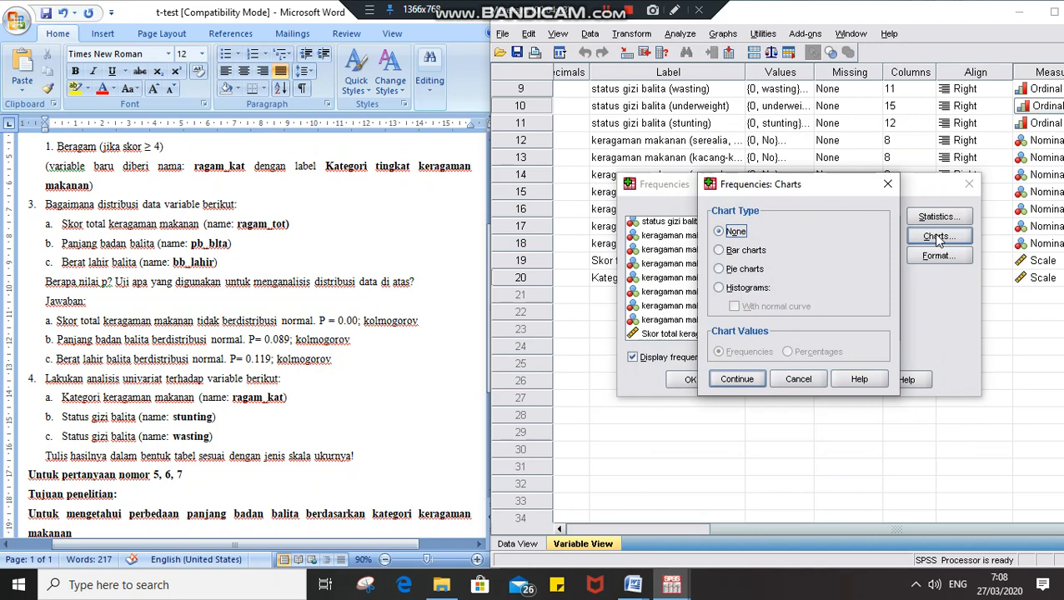
left_click(717, 382)
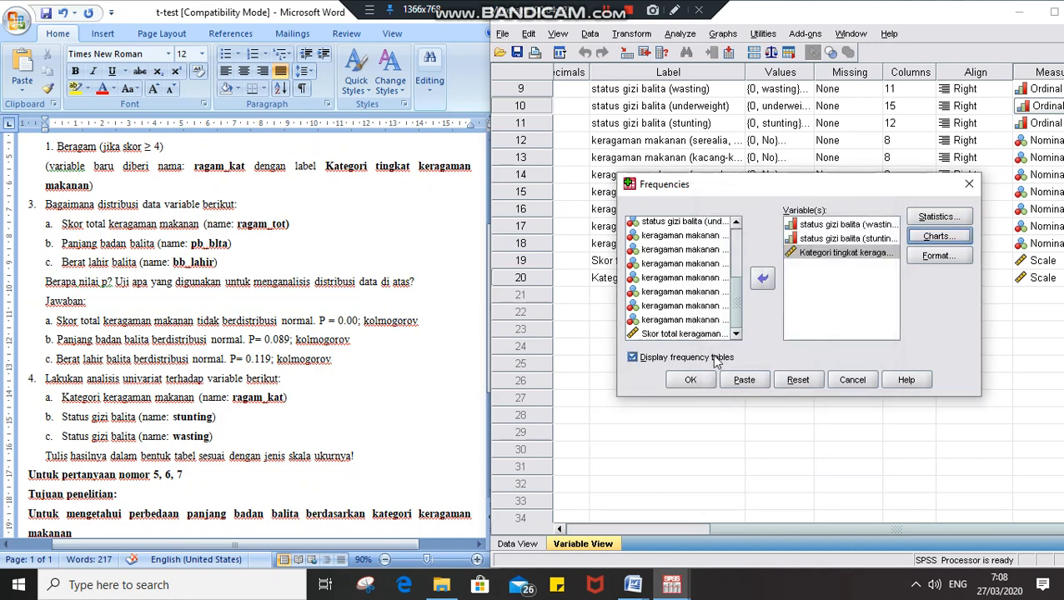
left_click(924, 257)
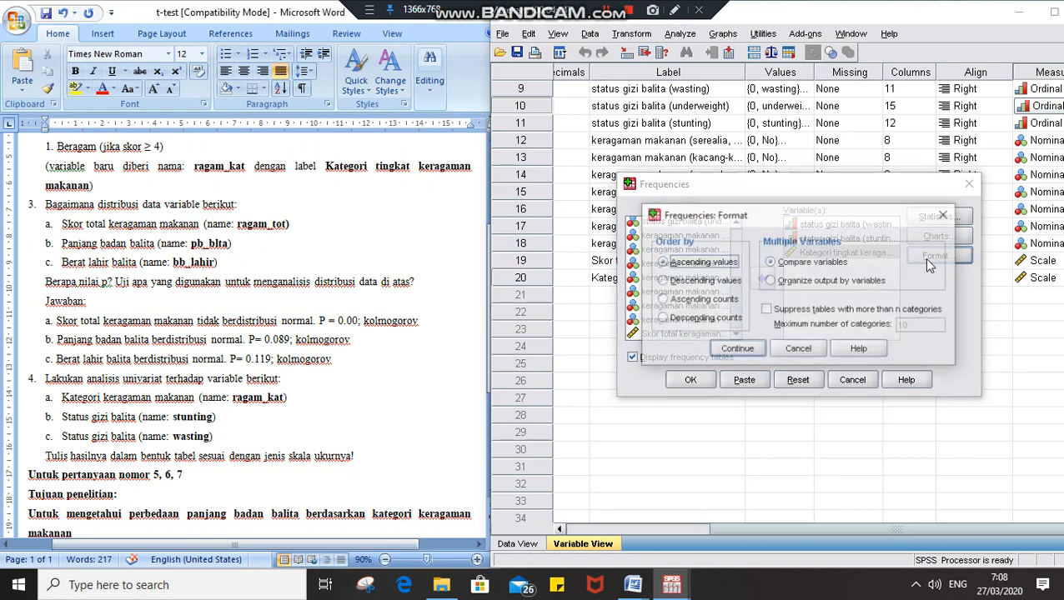
left_click(750, 351)
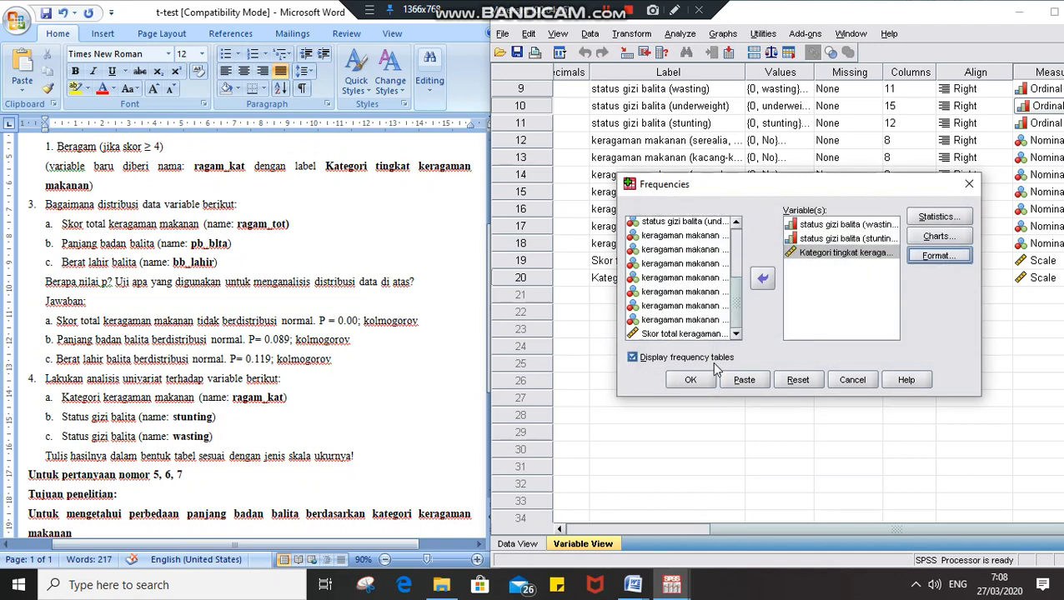
Step: Run the Frequencies analysis and bring up its wasting and Kategori tingkat keragaman makanan tables in the output viewer
left_click(696, 387)
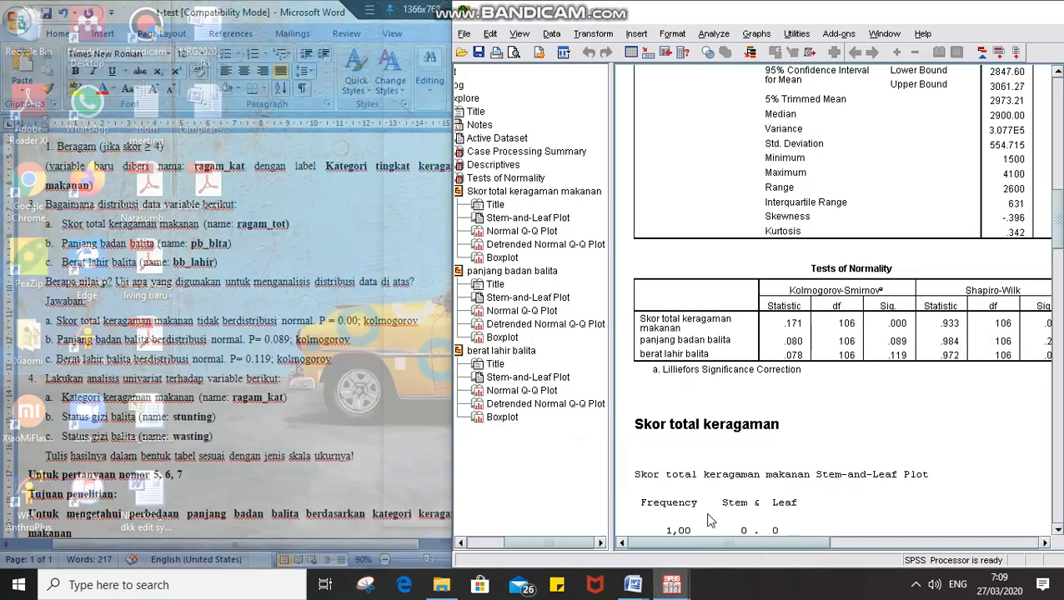
left_click(709, 524)
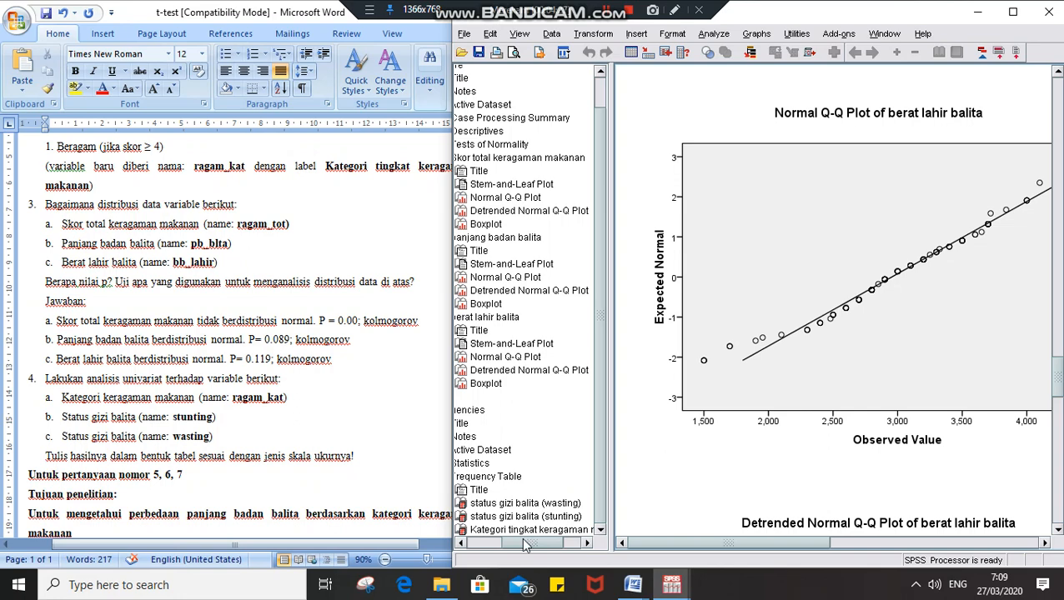
mouse_move(524, 544)
left_mouse_down()
mouse_move(531, 550)
mouse_move(516, 547)
left_mouse_up()
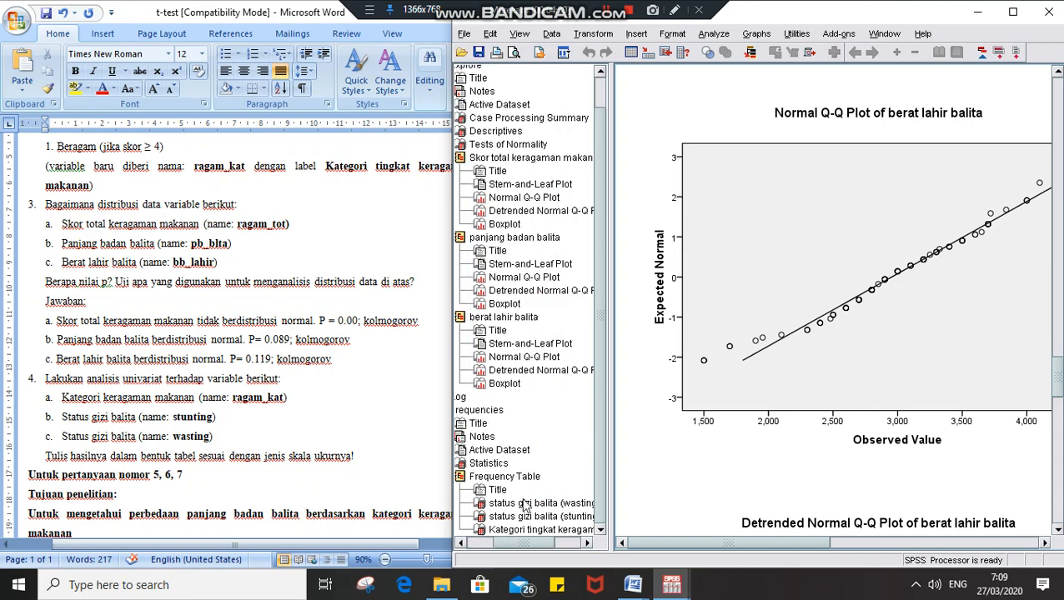
left_click(526, 505)
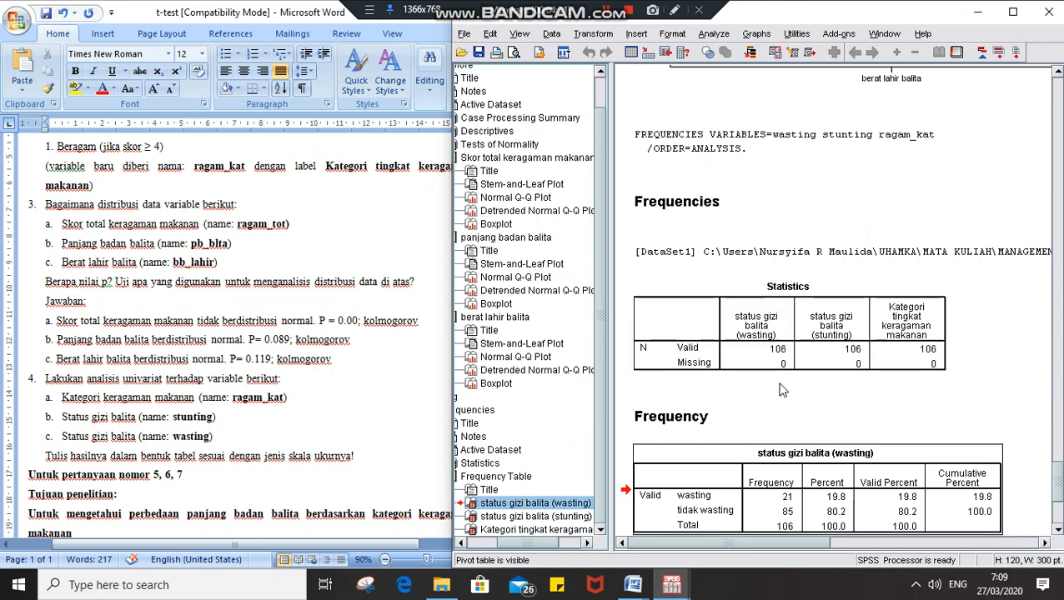
left_click(573, 532)
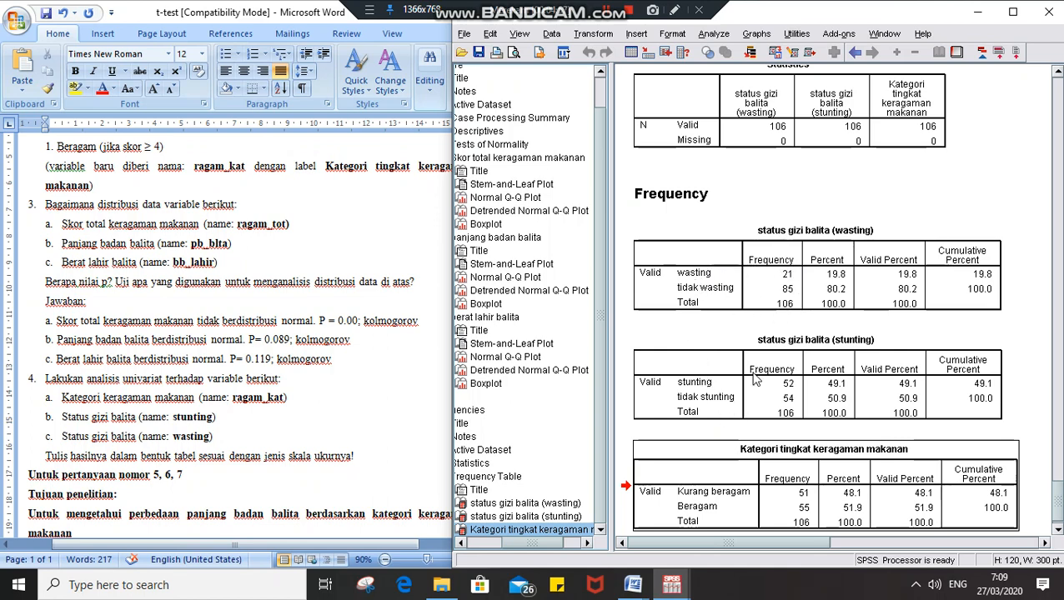
Step: Switch to the answer-key Word document and copy the whole table under number 4, Analisis univariat
left_click(633, 585)
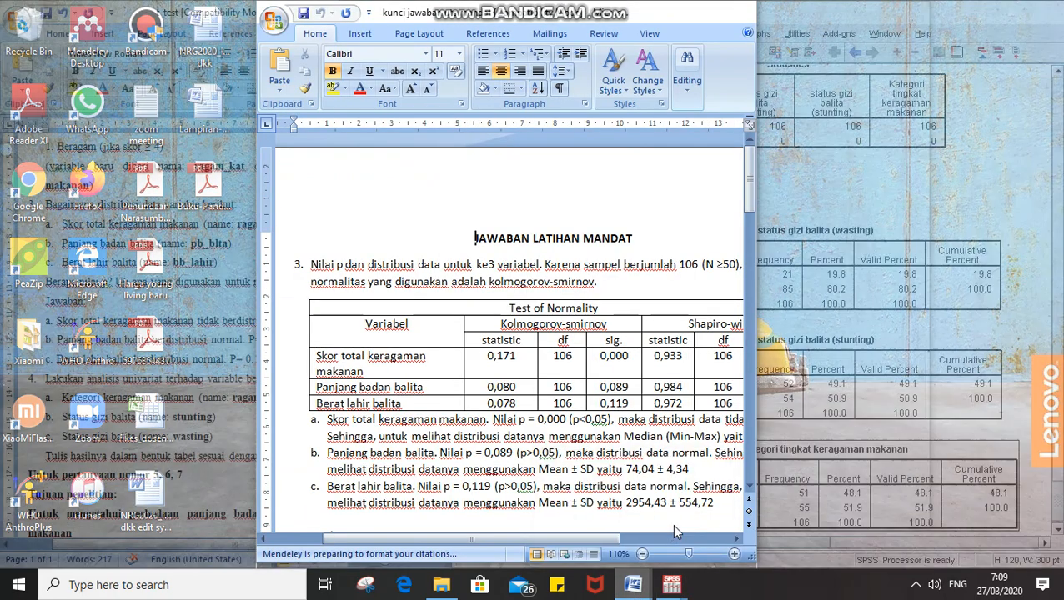
left_click(672, 525)
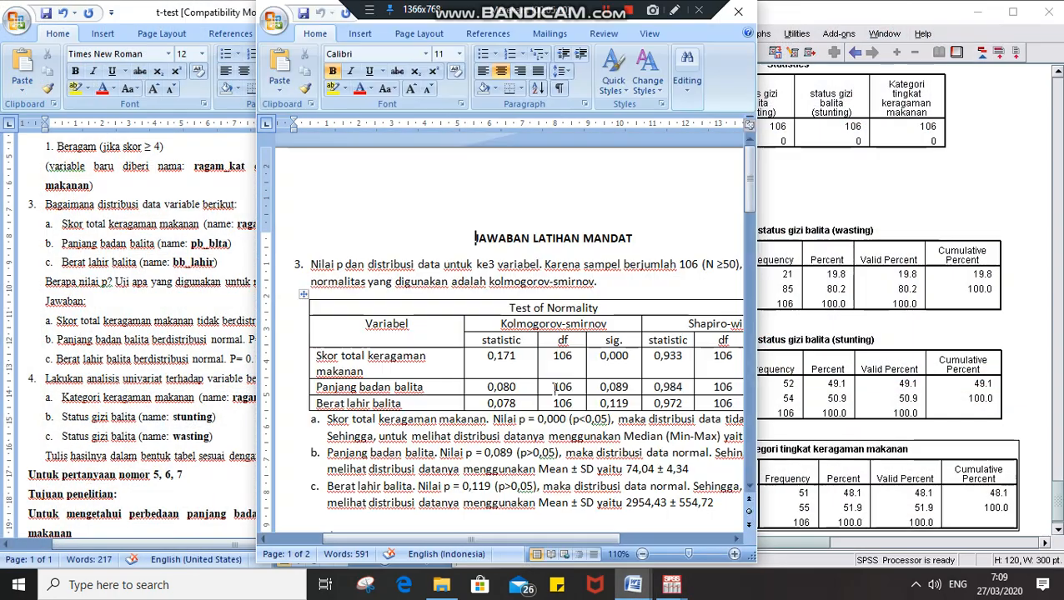
scroll(537, 339, "down", 6)
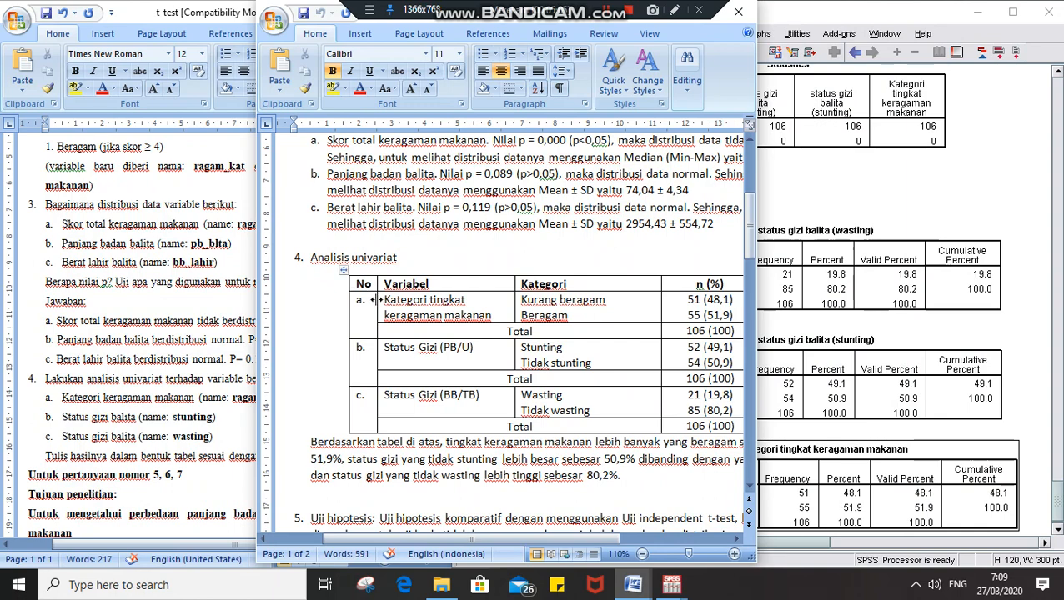
left_click(343, 271)
key("ctrl+c")
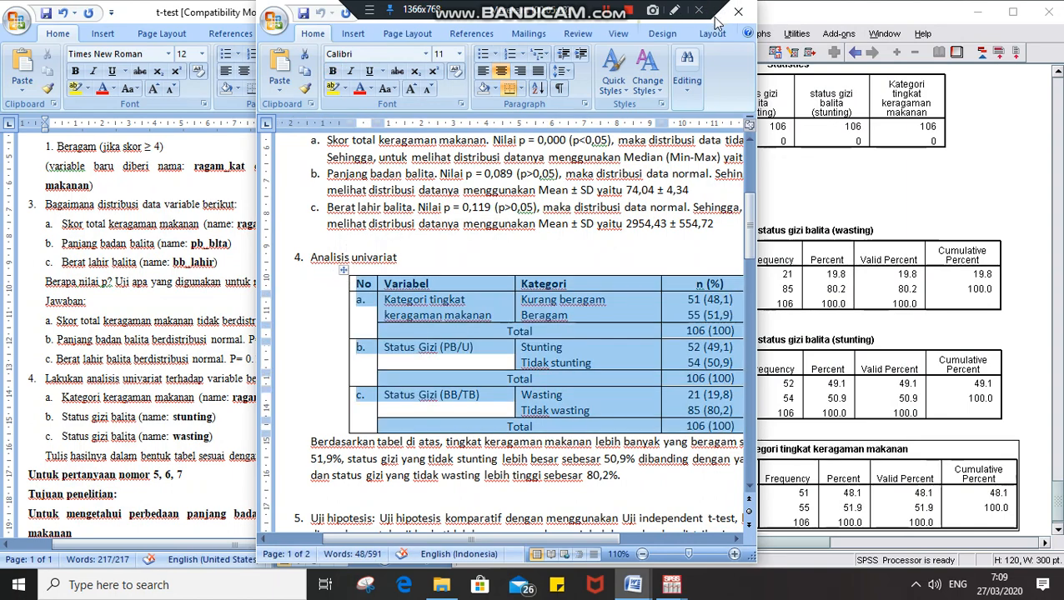
Step: Paste the copied univariate table below question 4 in the t-test worksheet, keeping its source formatting
left_click(631, 266)
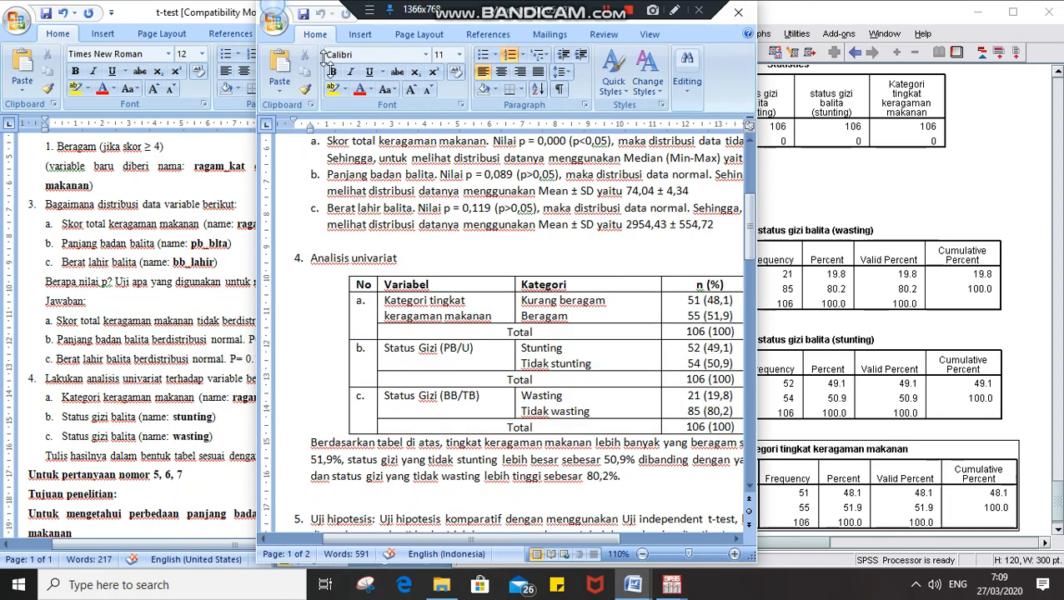
left_click_drag(331, 1, 330, 70)
left_click(667, 82)
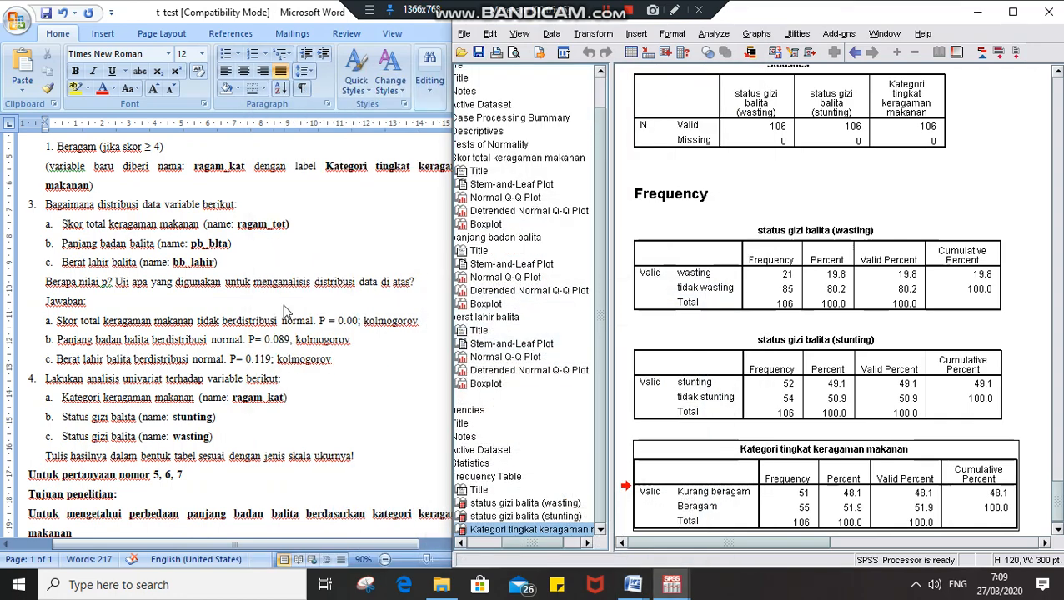
left_click(367, 456)
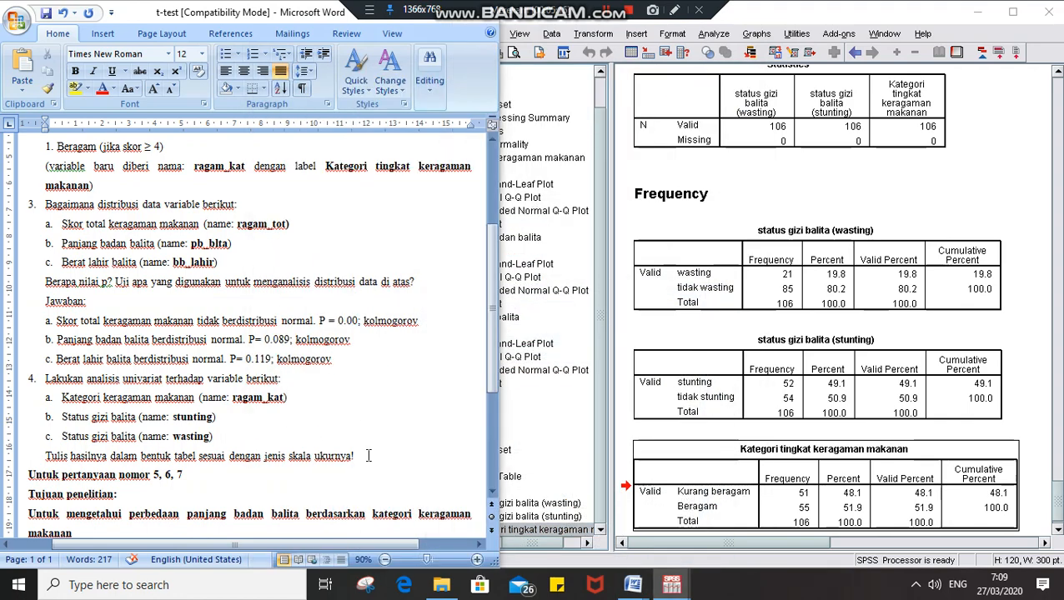
key("Return")
key("Return")
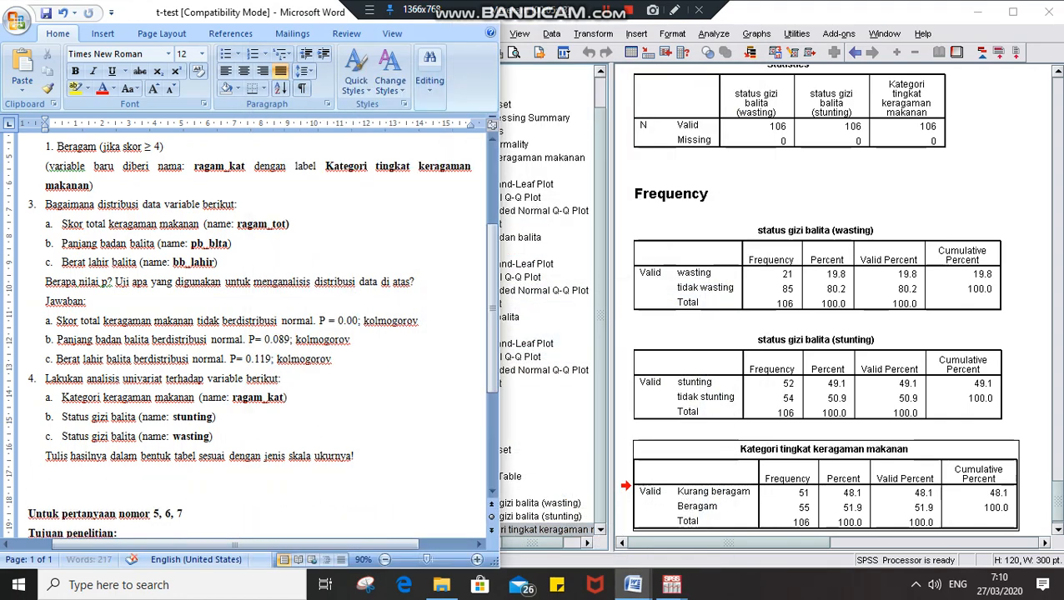
key("ctrl+v")
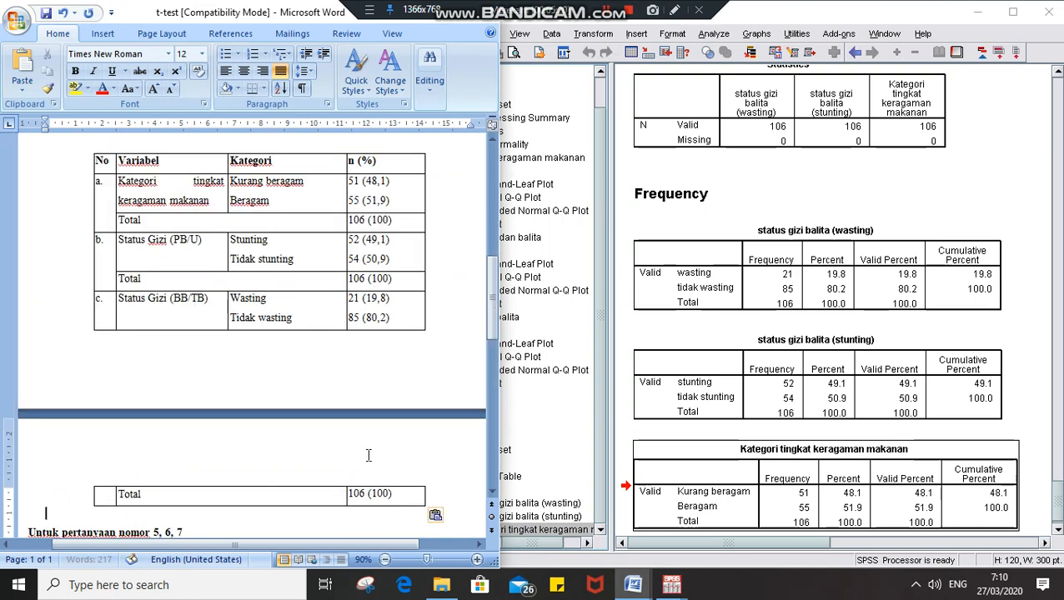
left_click(437, 516)
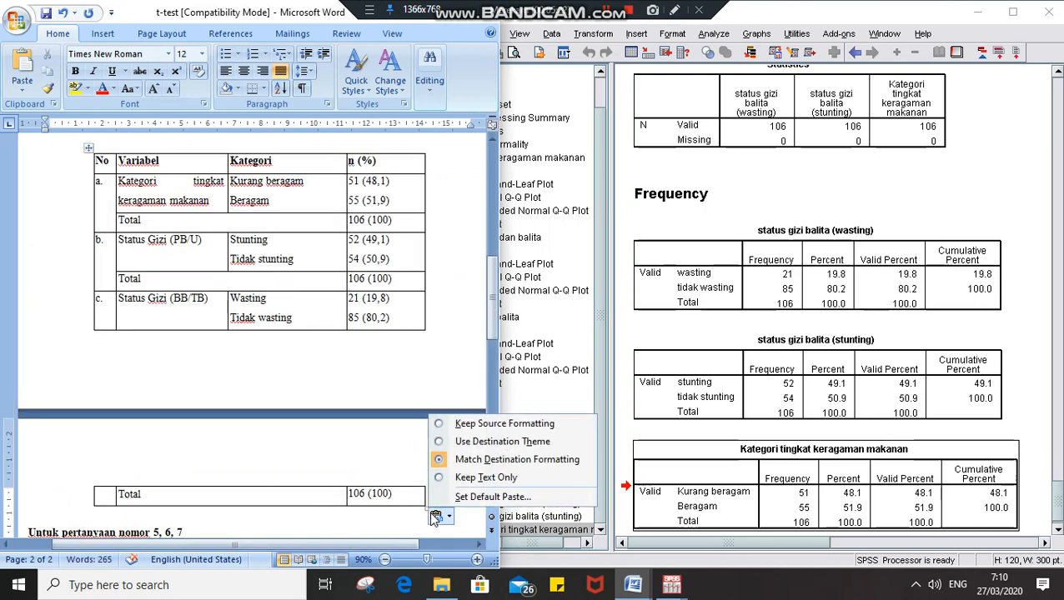
left_click(446, 423)
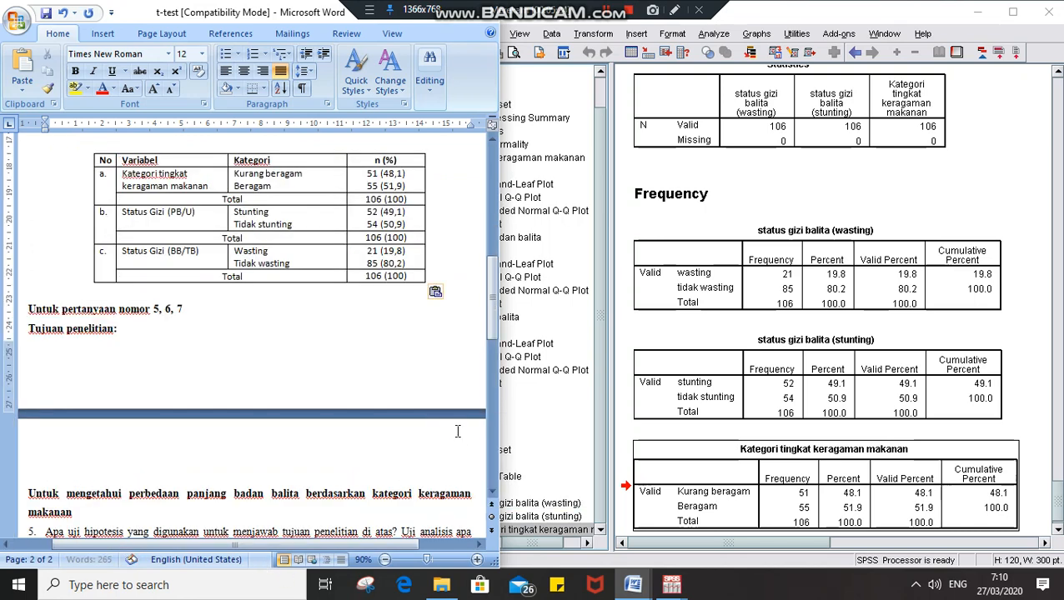
Step: Add the line "Jawaban:" directly above the pasted table under question 4
scroll(365, 344, "up", 3)
scroll(365, 344, "up", 1)
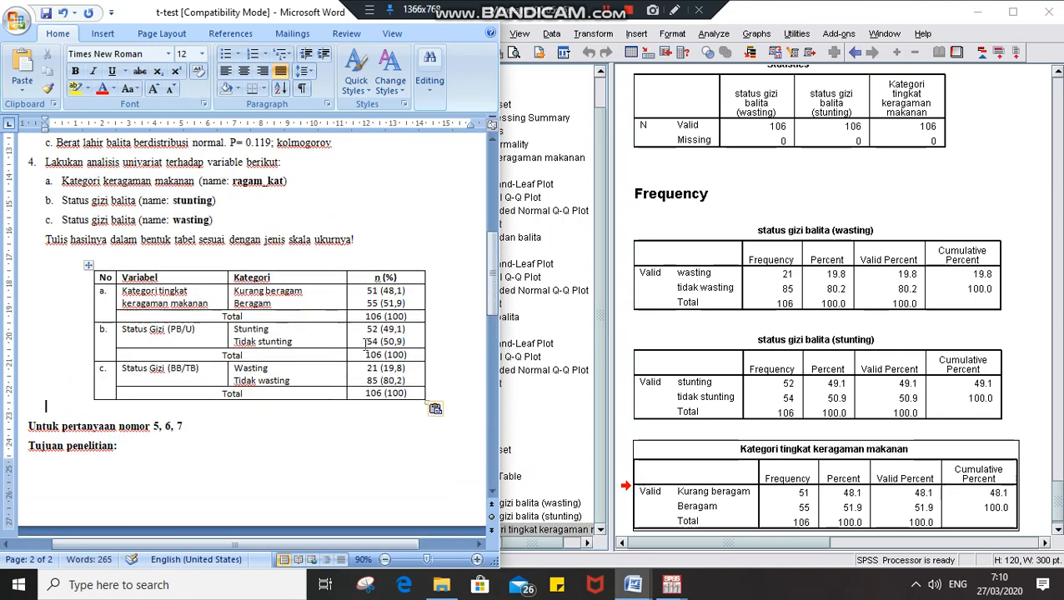
left_click(309, 262)
type("Jawaba")
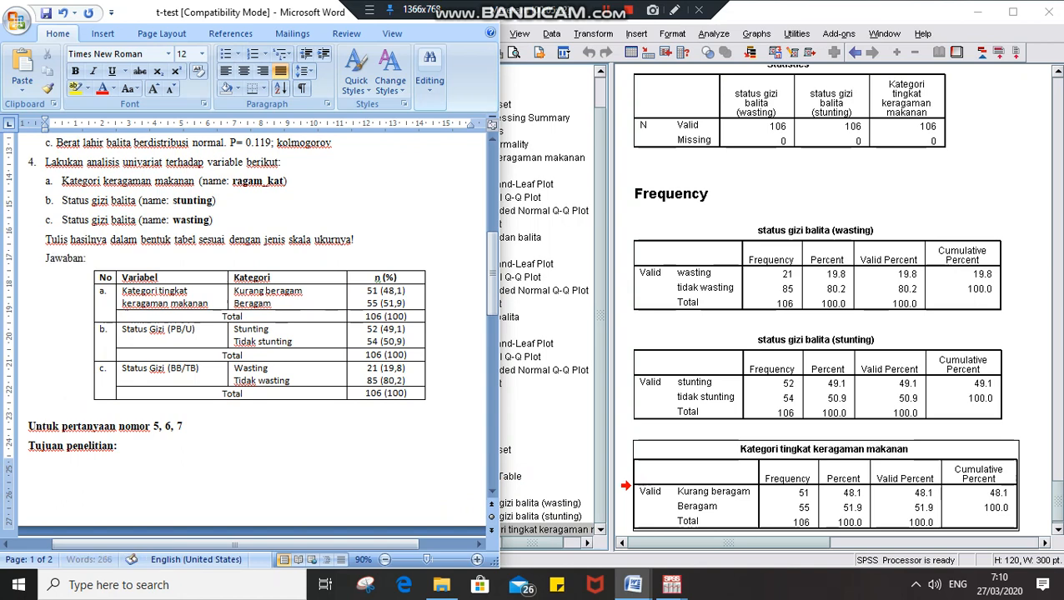
type("n:")
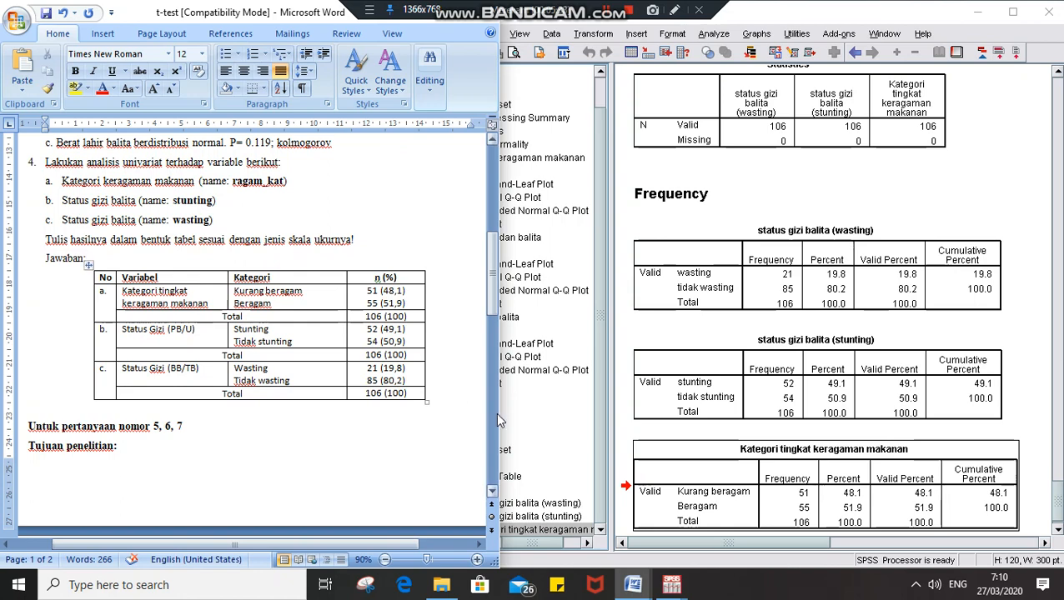
Step: Check the SPSS frequency tables against the pasted table and read the research objective and questions 5 to 7 in the worksheet
left_click(757, 470)
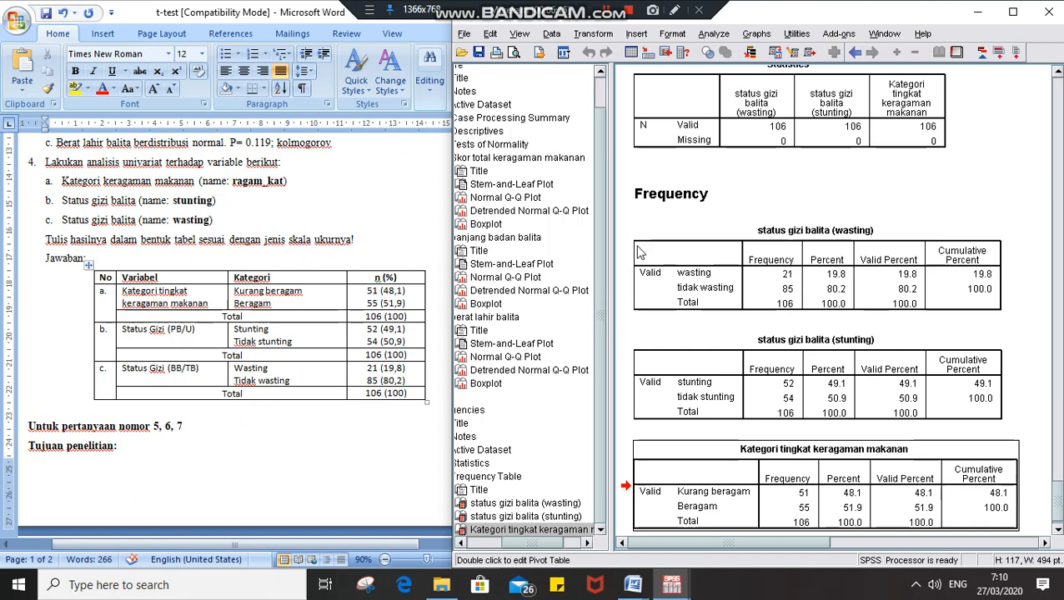
scroll(292, 333, "down", 2)
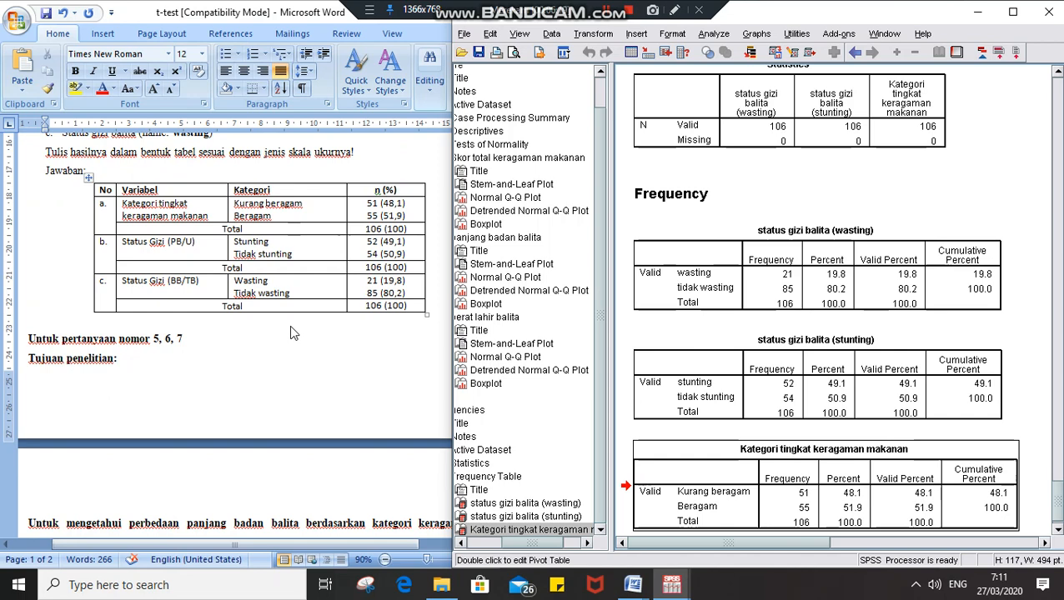
scroll(292, 333, "down", 1)
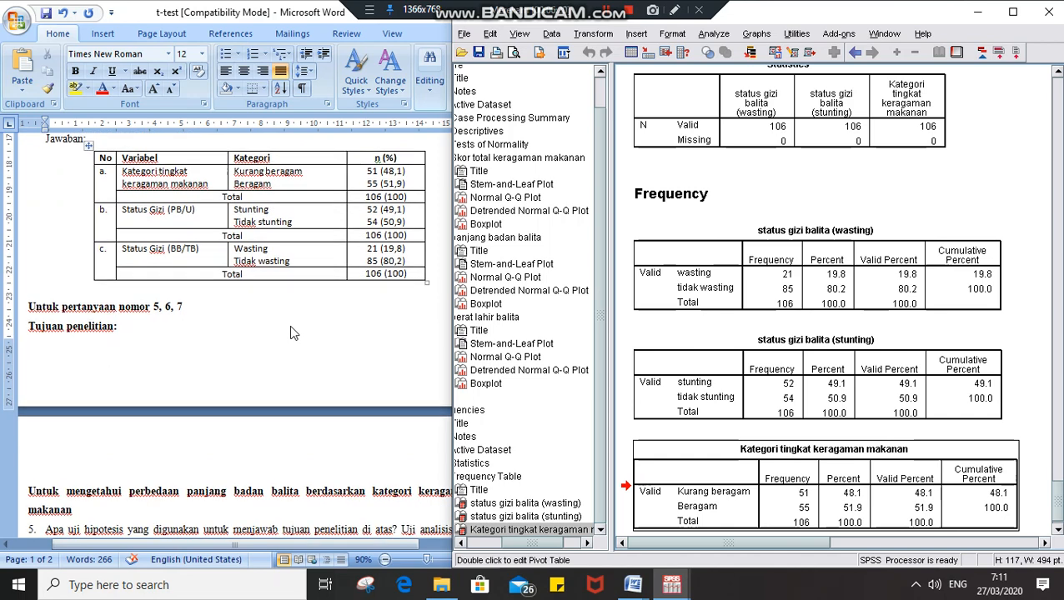
scroll(292, 333, "down", 3)
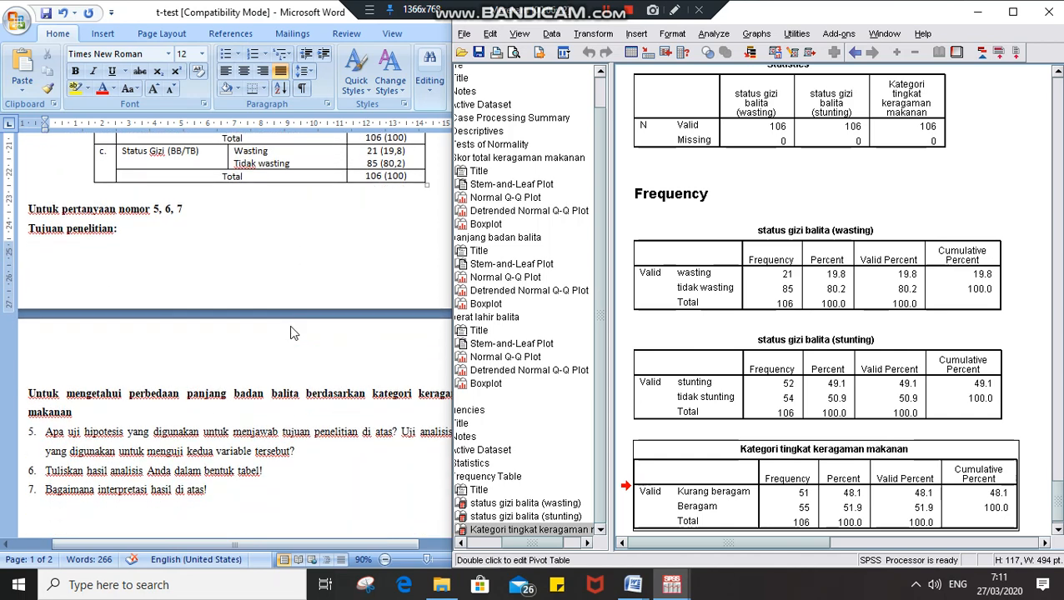
left_click(280, 545)
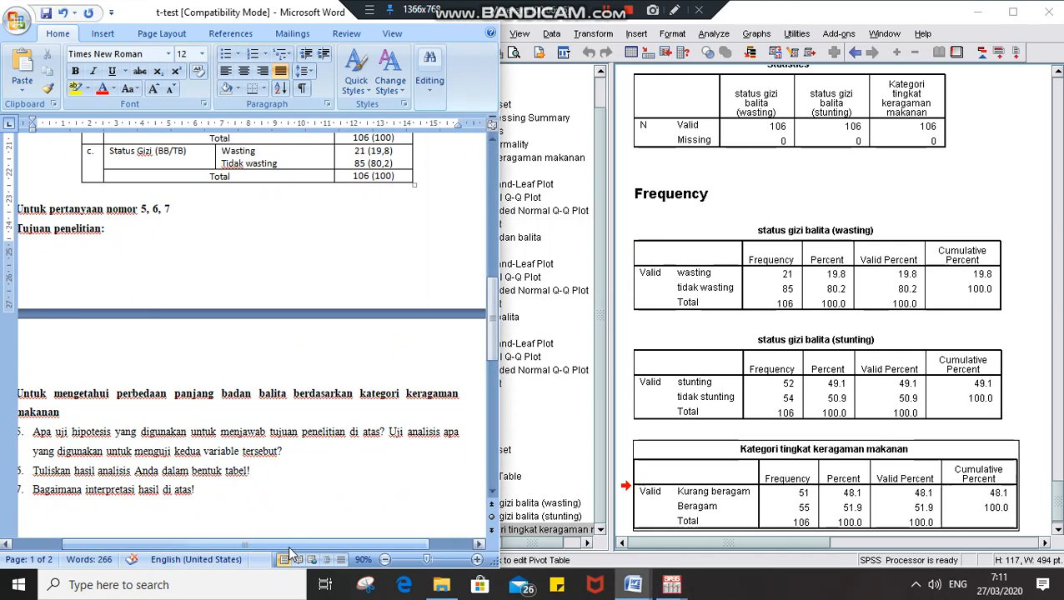
left_click_drag(288, 548, 278, 548)
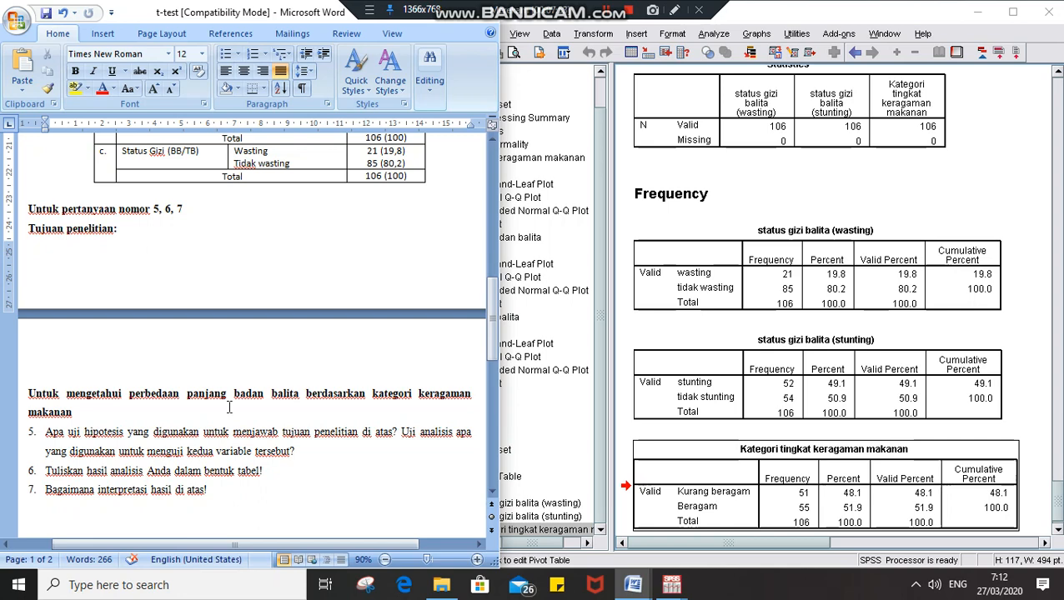
Step: Colour "Panjang badan balita berdistribusi normal" in answer 3b red and highlight it in yellow
scroll(229, 407, "up", 2)
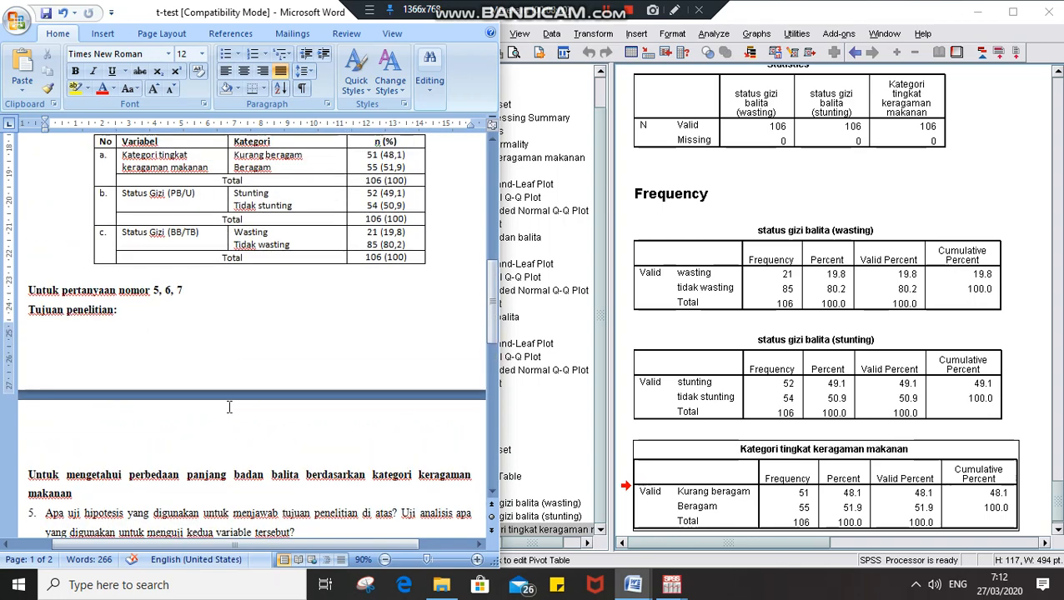
scroll(230, 407, "up", 6)
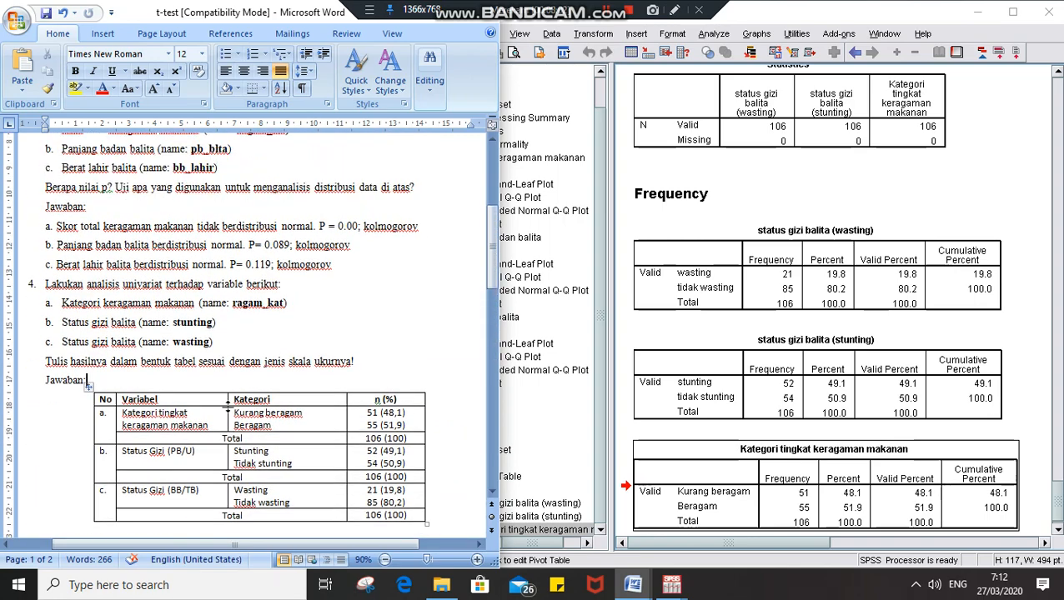
scroll(227, 407, "up", 2)
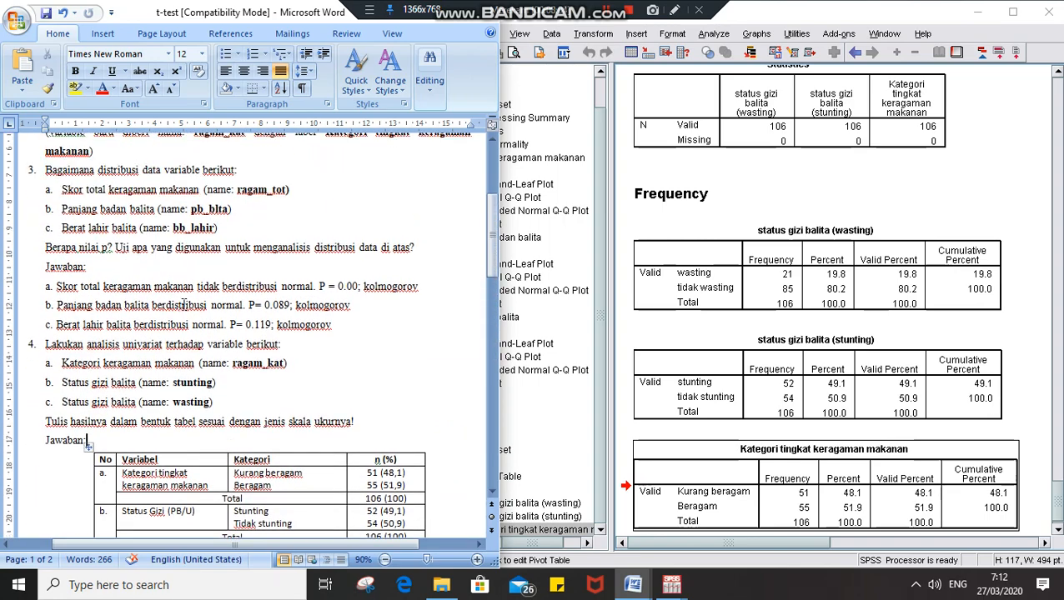
left_click_drag(55, 306, 242, 309)
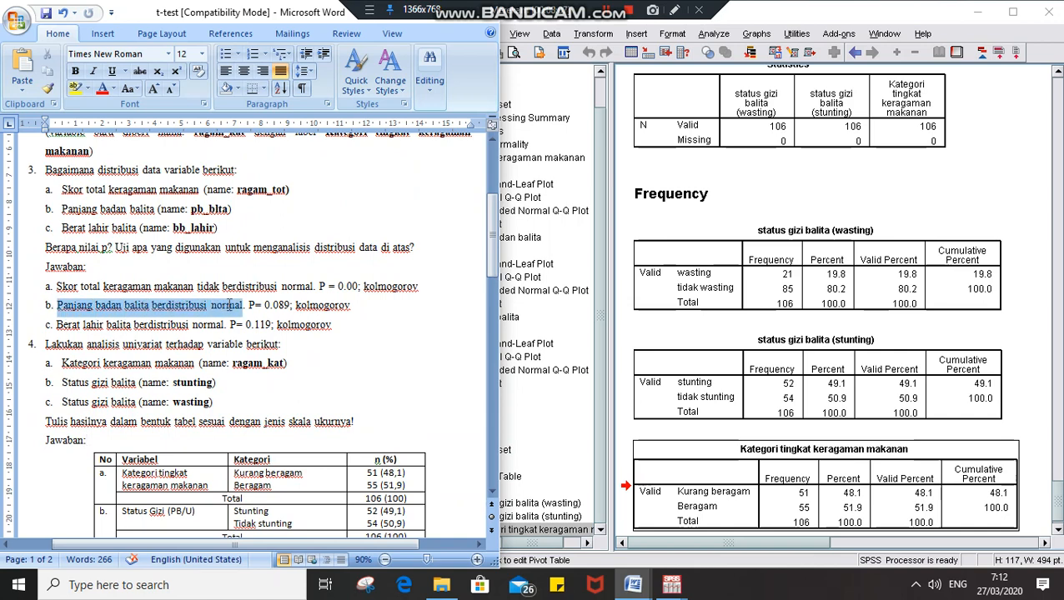
left_click(104, 90)
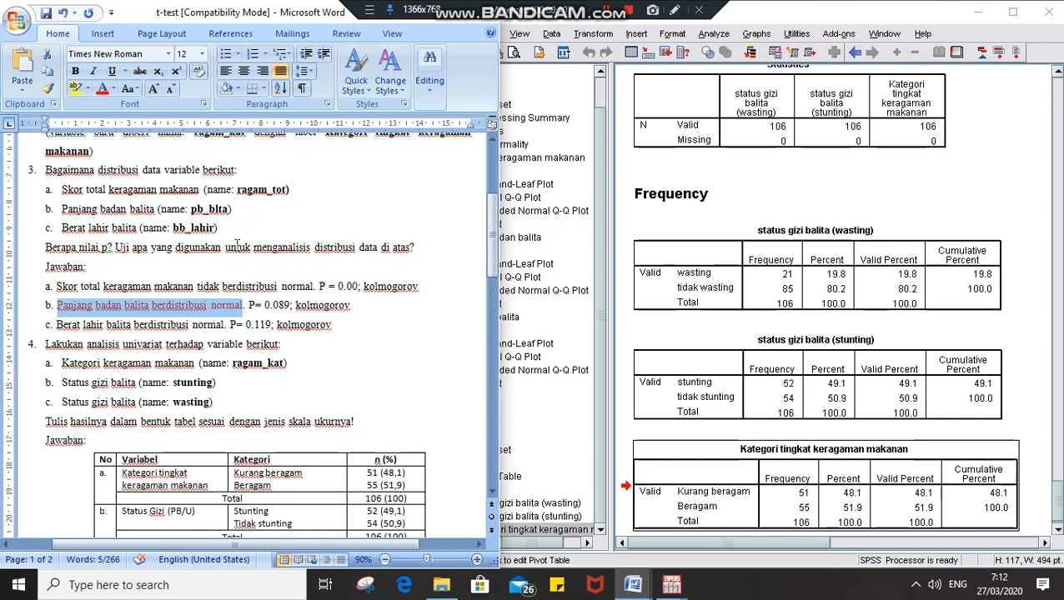
left_click(75, 90)
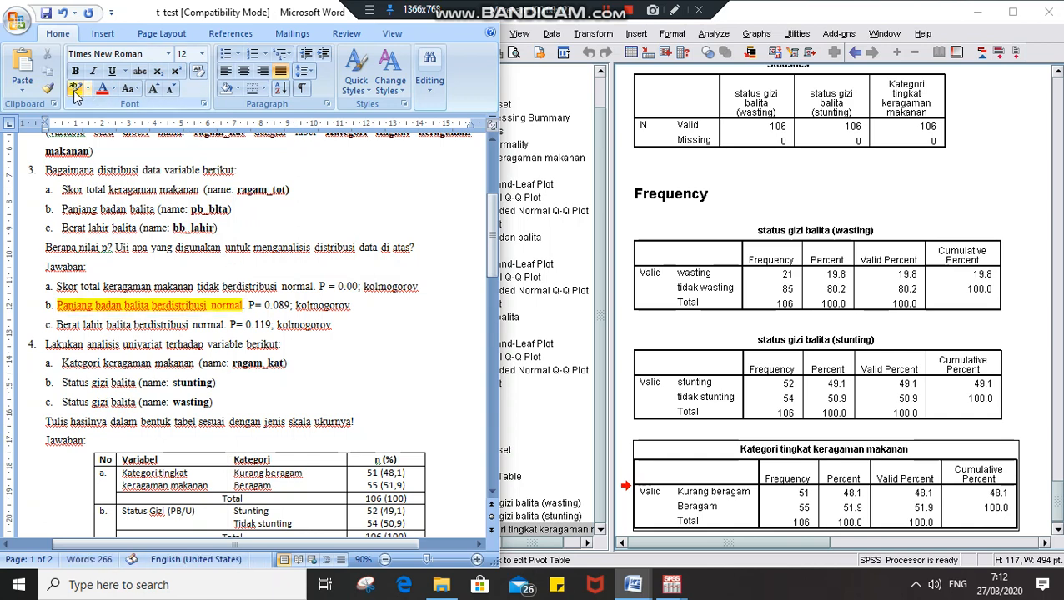
Step: Set the font colour of the highlighted phrase in answer 3b to Automatic
left_click(109, 89)
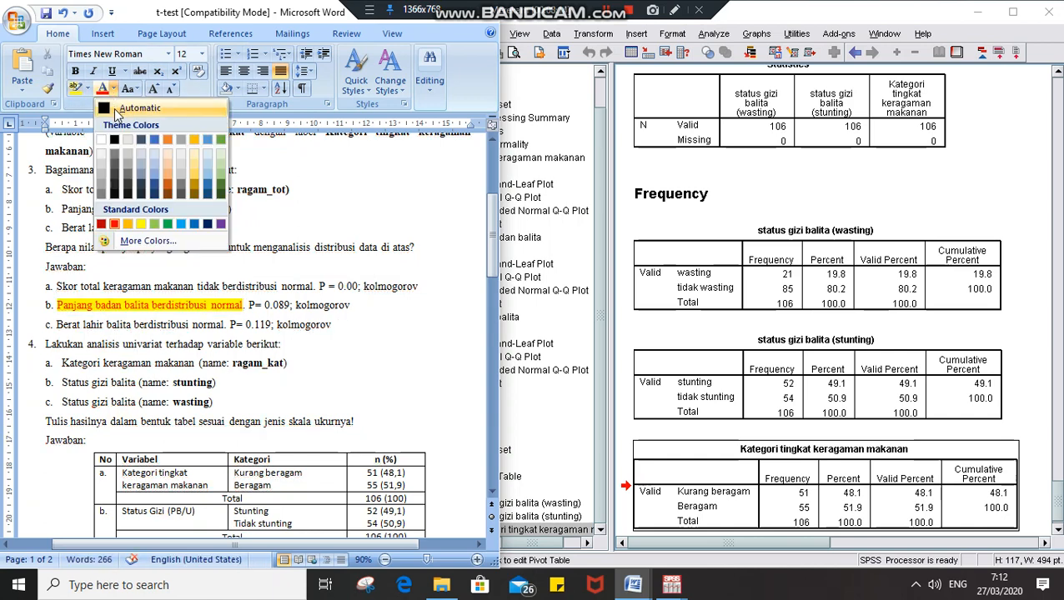
left_click(117, 110)
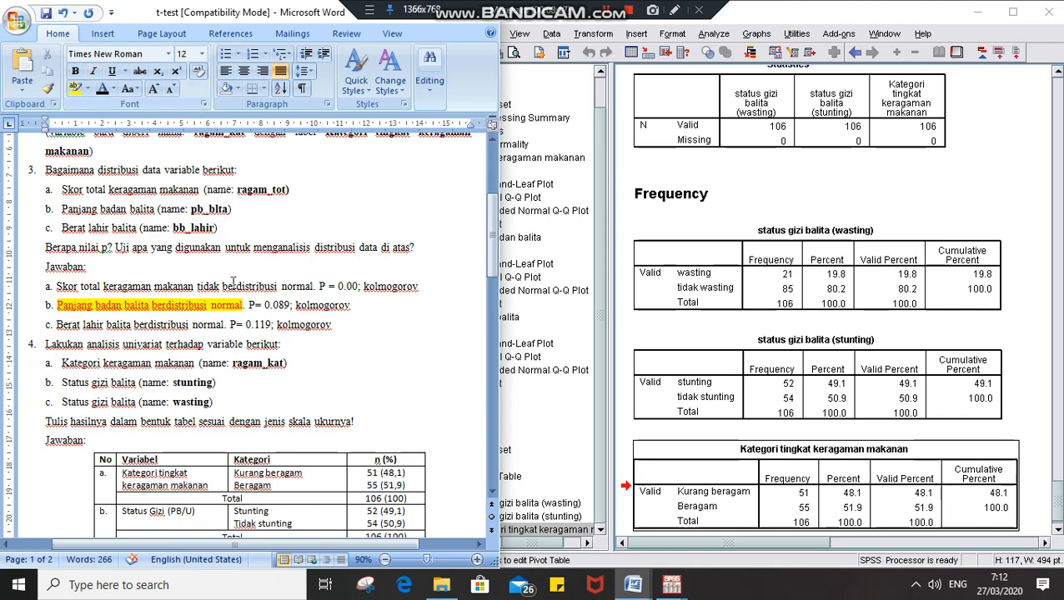
key("shift+Left")
key("shift+Left")
key("shift+Left")
key("shift+Left")
key("shift+Left")
key("shift+Left")
key("shift+Left")
key("shift+Left")
key("shift+Left")
key("shift+Left")
key("shift+Left")
key("shift+Left")
key("shift+Left")
key("shift+Left")
key("shift+Left")
key("shift+Left")
key("shift+Left")
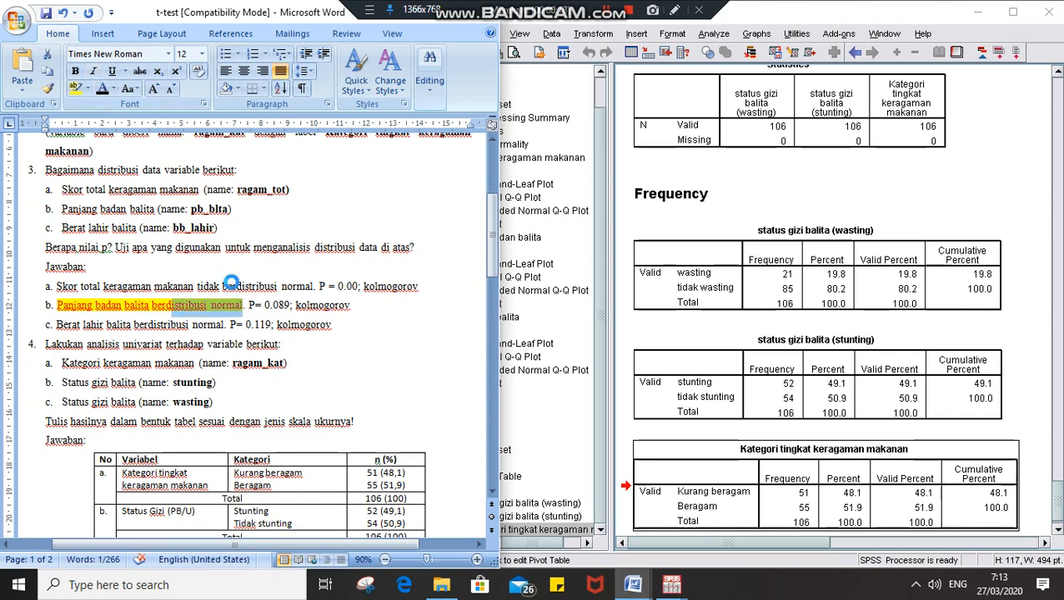
key("shift+Left")
key("shift+Left")
key("shift+Left")
key("shift+Left")
key("shift+Left")
key("shift+Left")
key("shift+Left")
key("shift+Left")
key("shift+Left")
key("shift+Left")
key("shift+Left")
key("shift+Left")
key("shift+Left")
key("shift+Left")
key("shift+Left")
key("shift+Left")
key("shift+Left")
key("shift+Left")
key("shift+Left")
key("shift+Left")
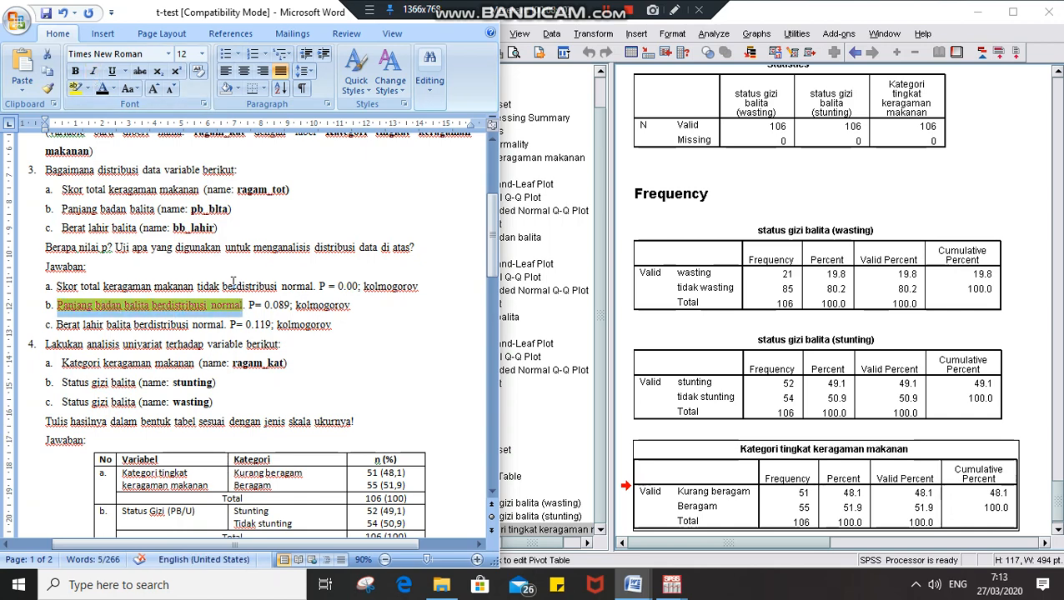
left_click(102, 89)
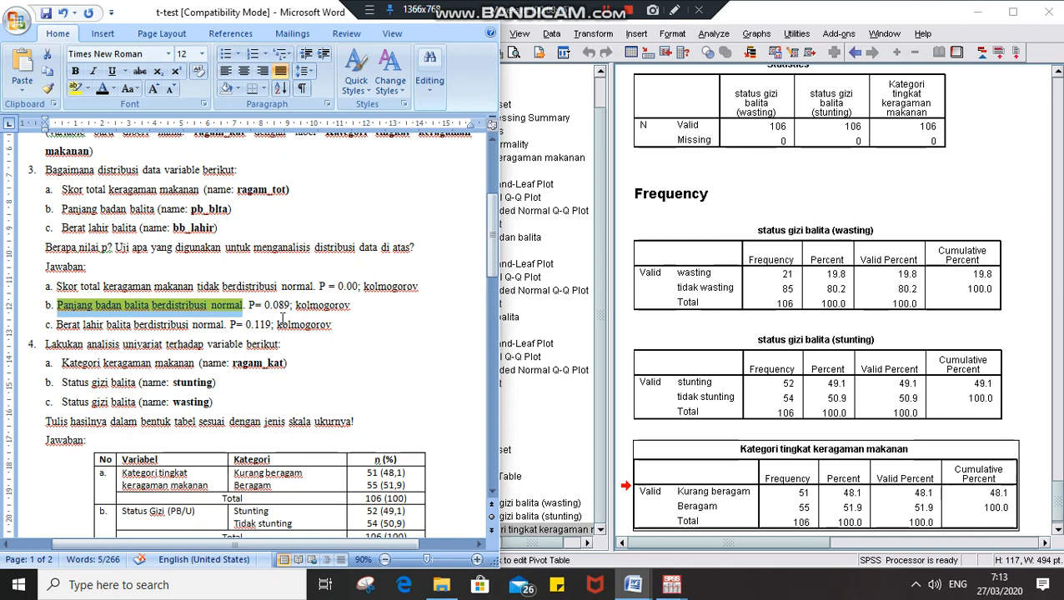
Step: Review the Kurang beragam and Beragam categories in question 2, the question 4 table, and the research objective with questions 5 to 7
scroll(282, 319, "up", 3)
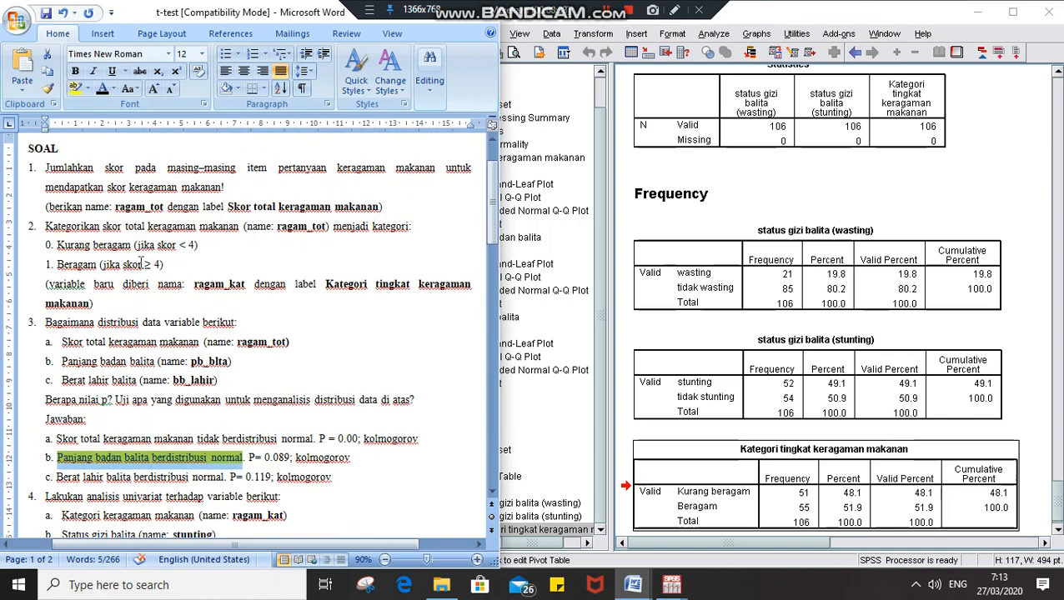
left_click(58, 244)
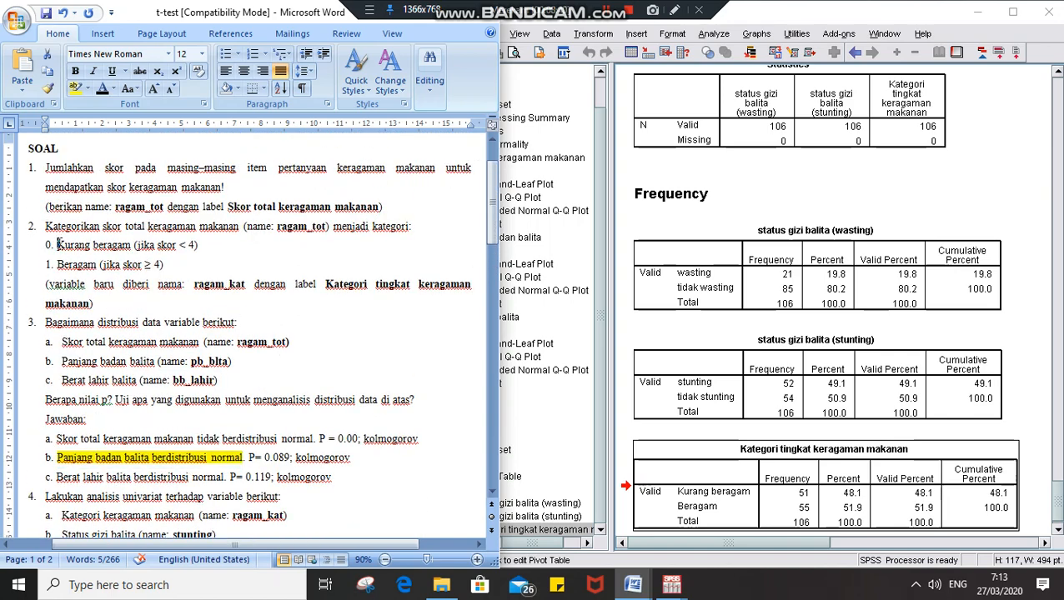
left_click_drag(58, 244, 98, 265)
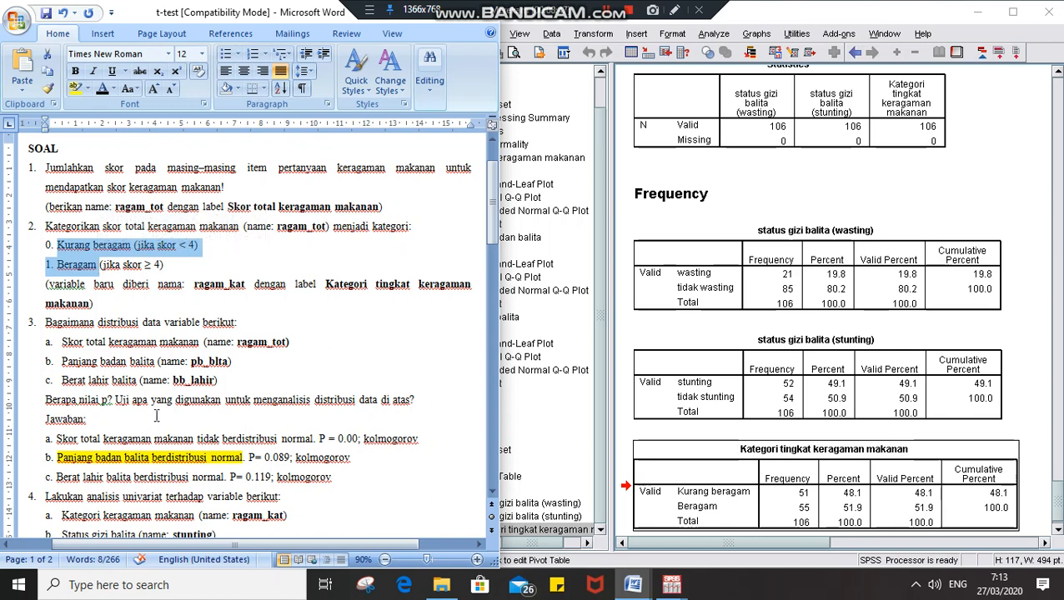
scroll(156, 416, "down", 1)
scroll(156, 415, "down", 4)
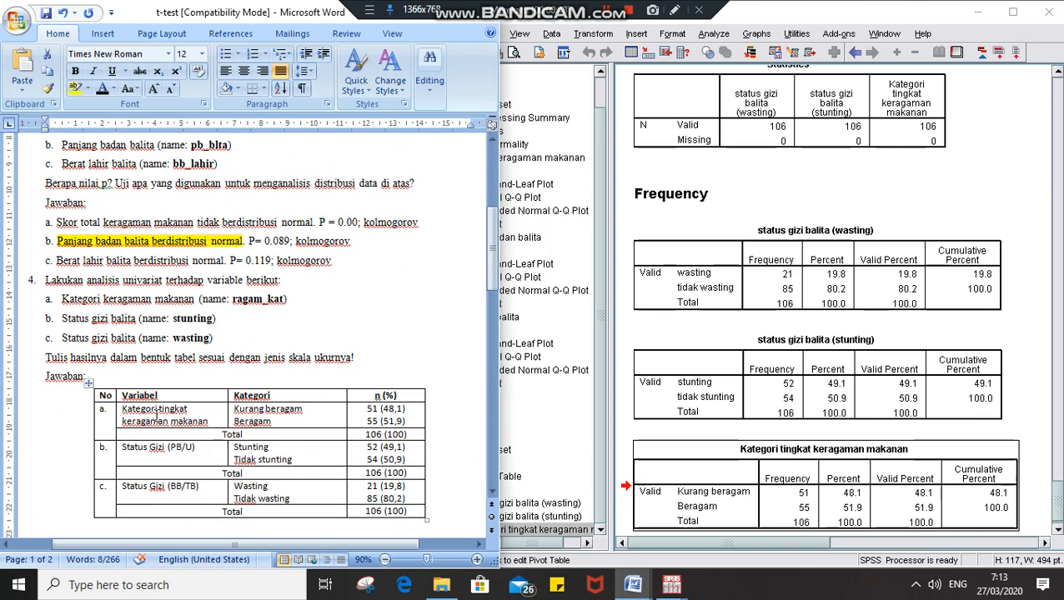
scroll(156, 415, "down", 2)
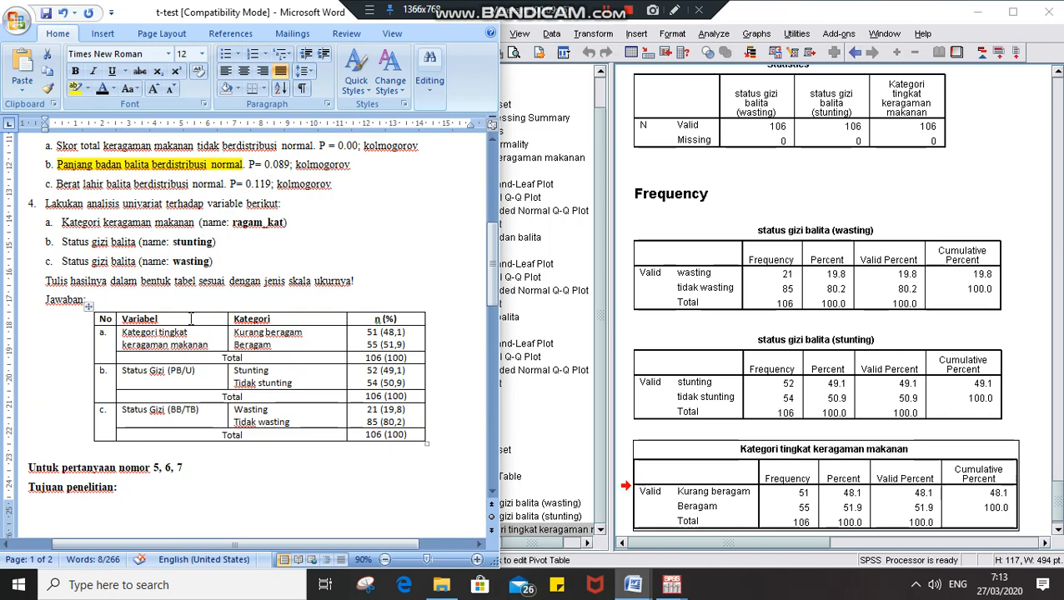
scroll(191, 319, "down", 4)
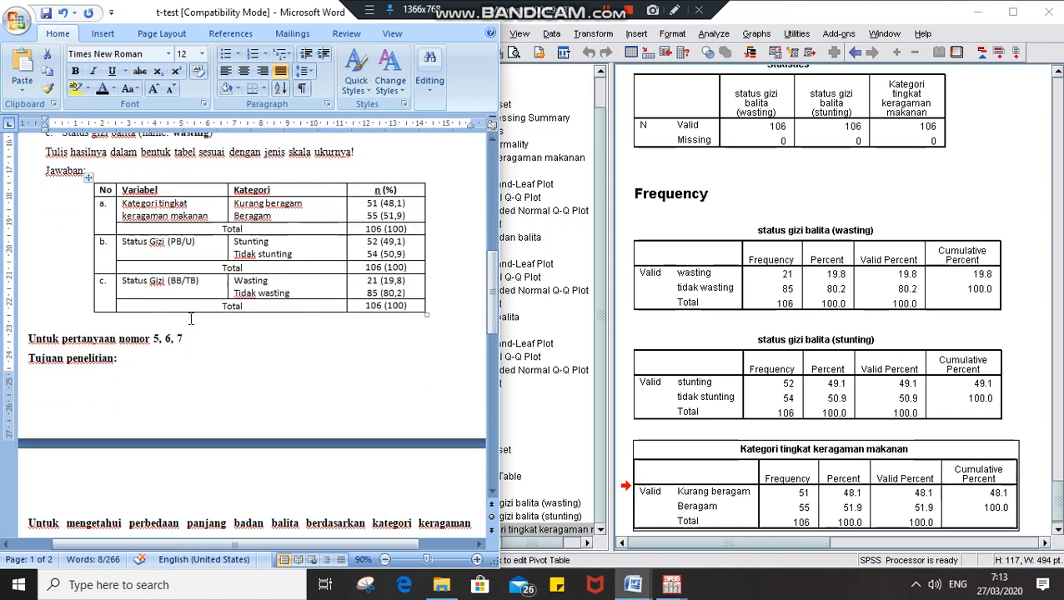
scroll(191, 318, "down", 1)
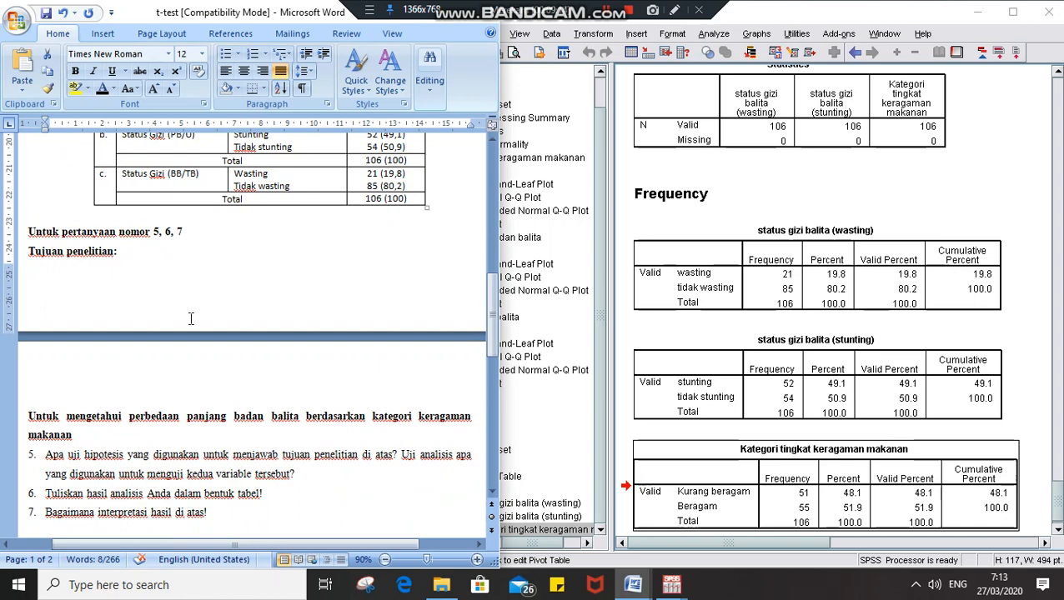
scroll(191, 319, "down", 1)
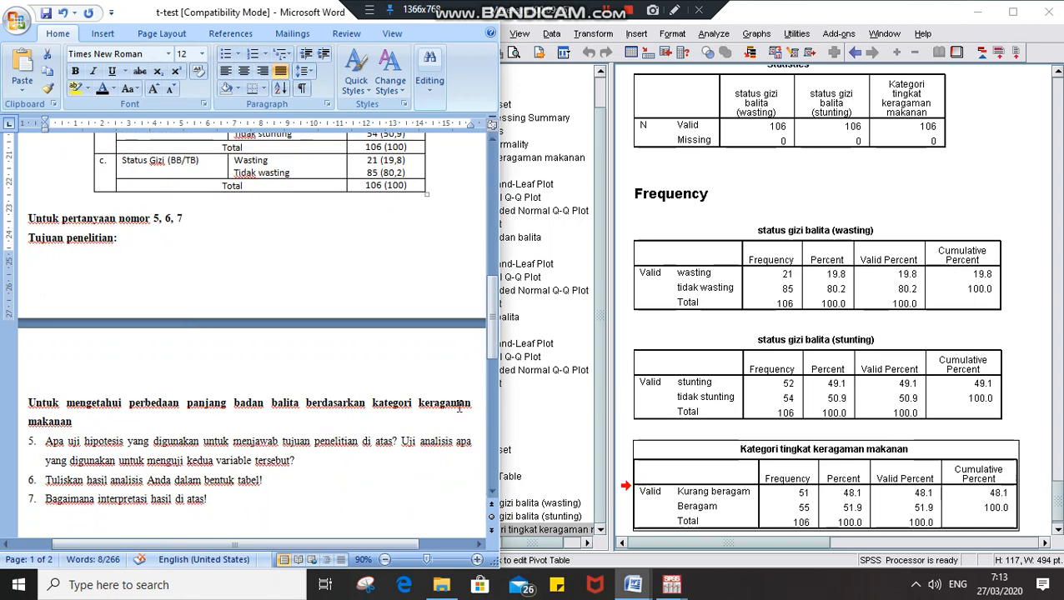
Step: Below question 7, add a "Jawaban:" line followed by the answer "5. Uji beda. Independent saple t-test"
left_click(229, 511)
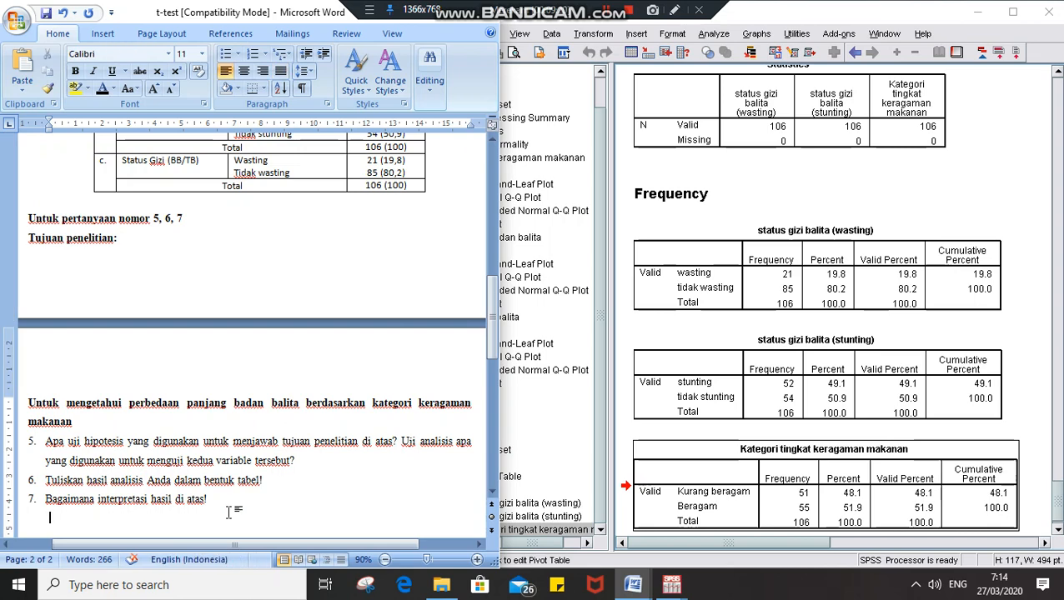
type("Jawaban:")
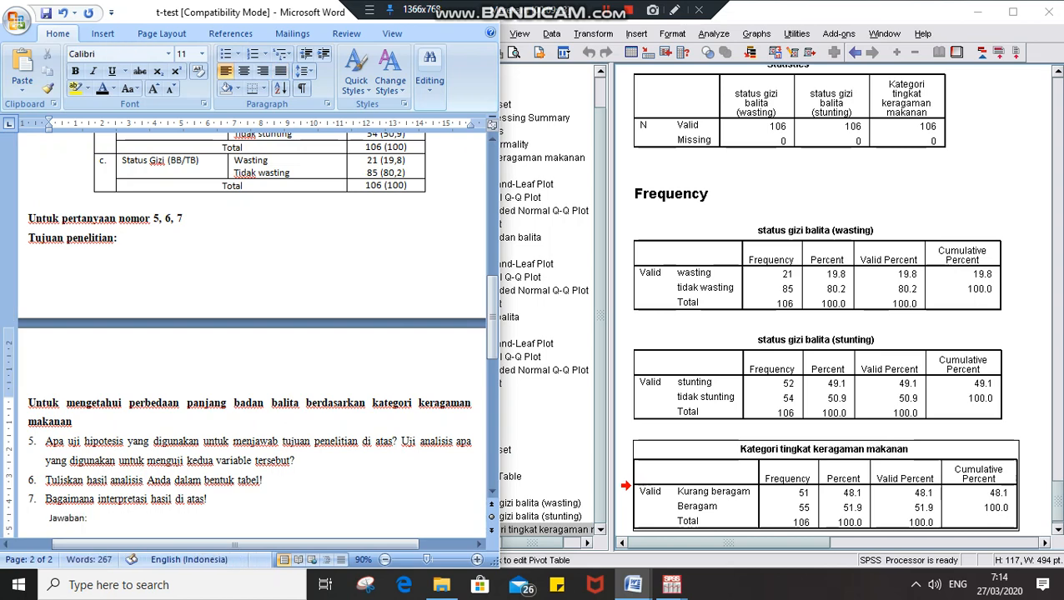
key("Return")
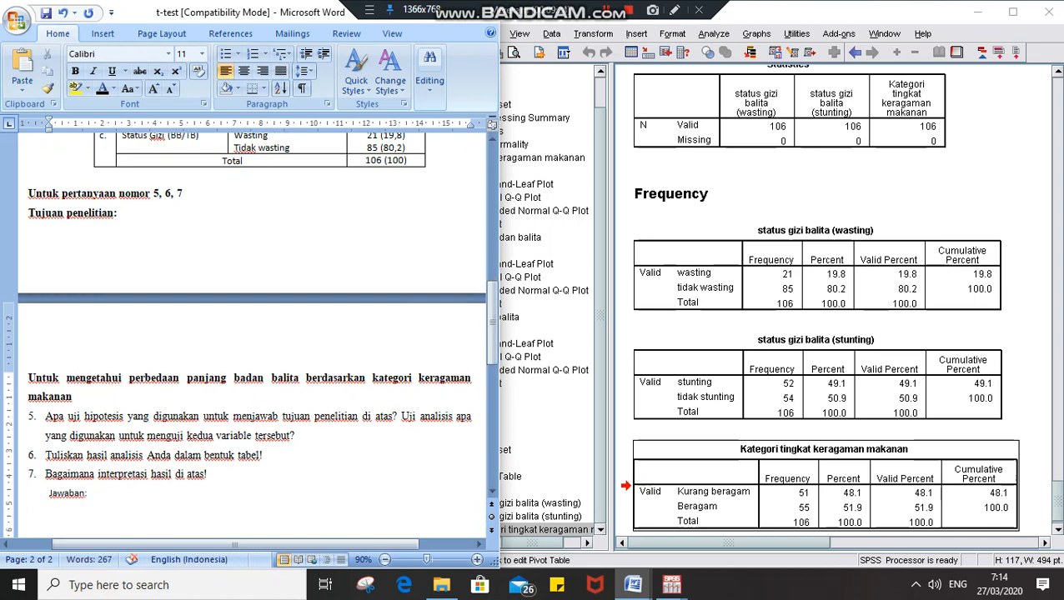
type("5. H")
key("BackSpace")
type("Uji beda. Inde")
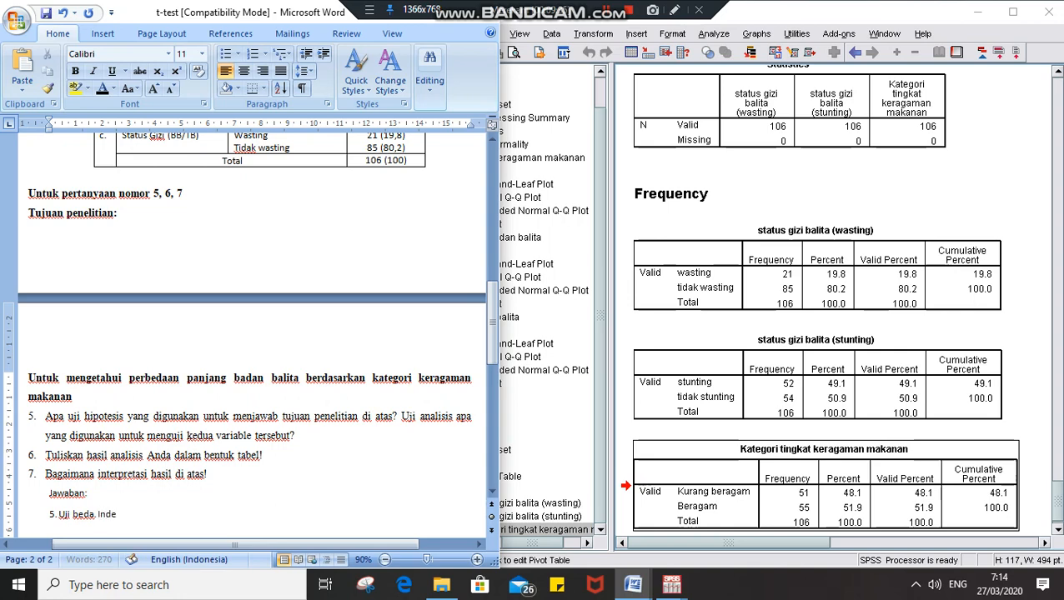
type("pendent saple t-t")
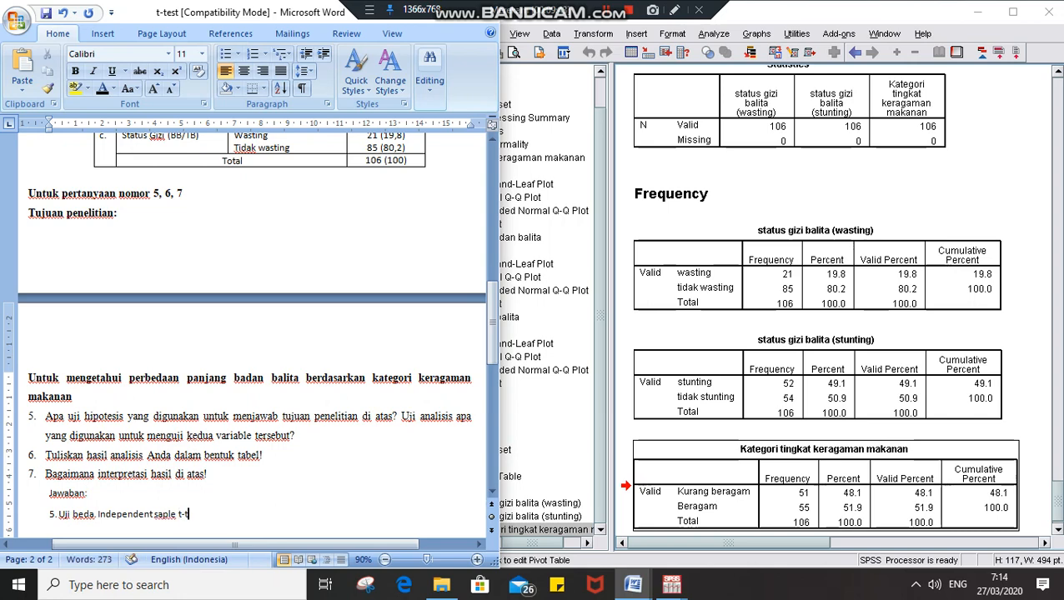
type("est")
Step: Correct the misspelled "saple" in answer 5 to "sample" and return the cursor to the end of the line
left_click(162, 515)
type("m")
key("Right")
key("Right")
key("Right")
key("Right")
key("Right")
key("Right")
key("Right")
key("Right")
key("Right")
key("Right")
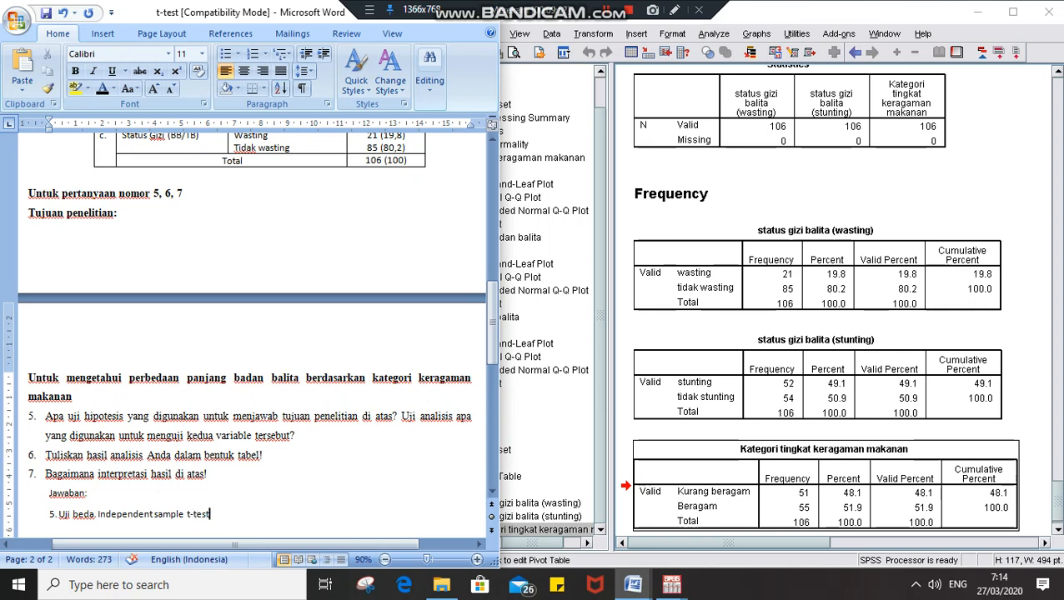